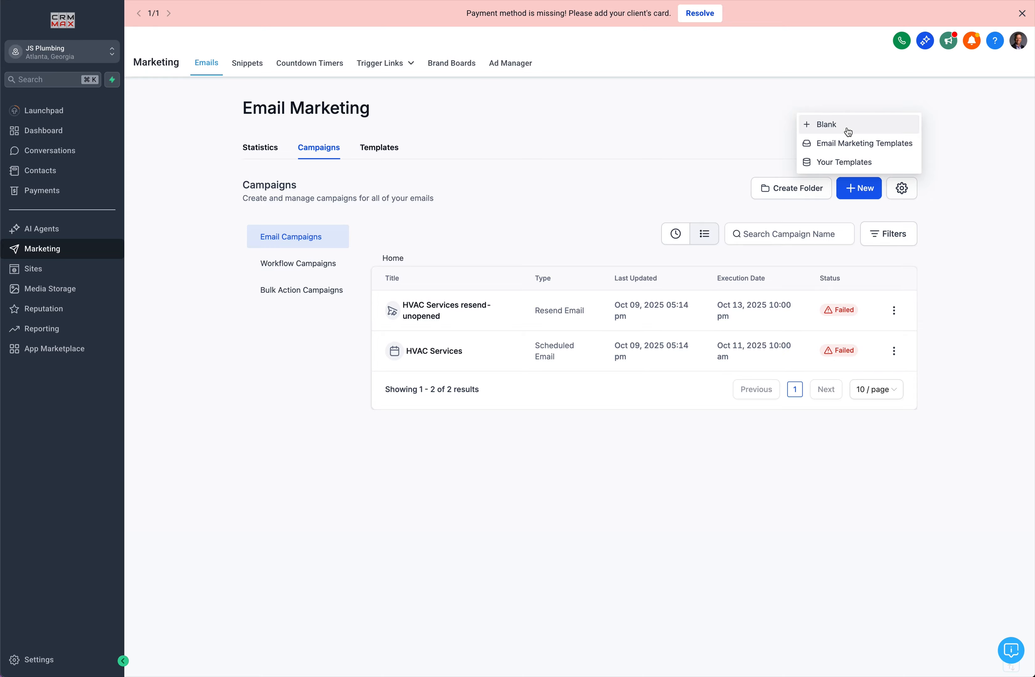
- Start a new email campaign from the HVAC Services template in the email marketing template library
left_click(847, 150)
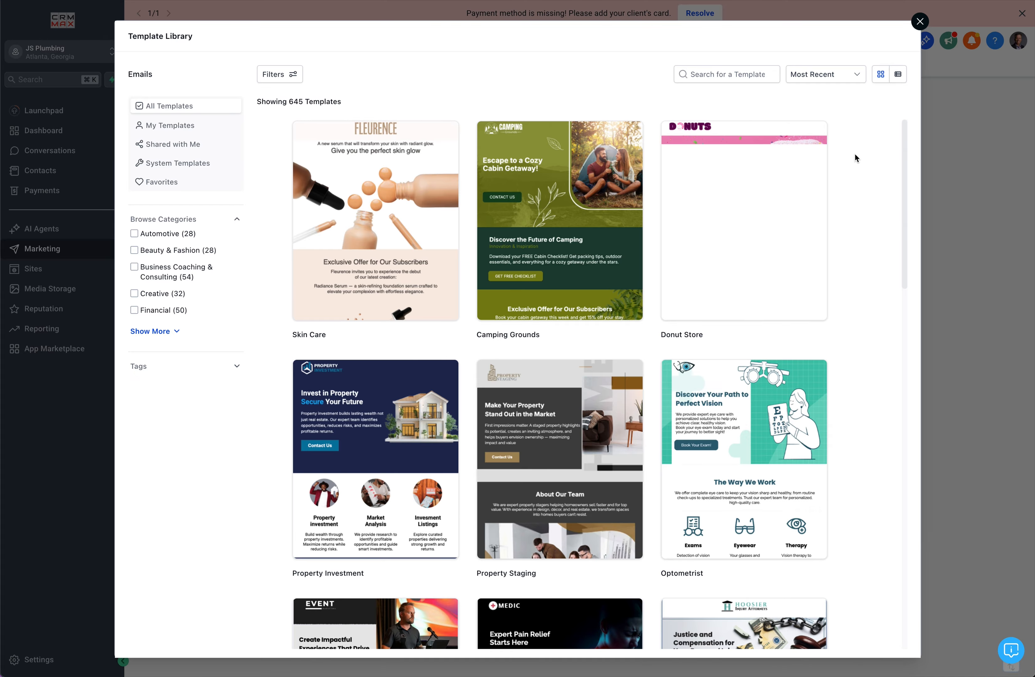
left_click_drag(901, 188, 906, 512)
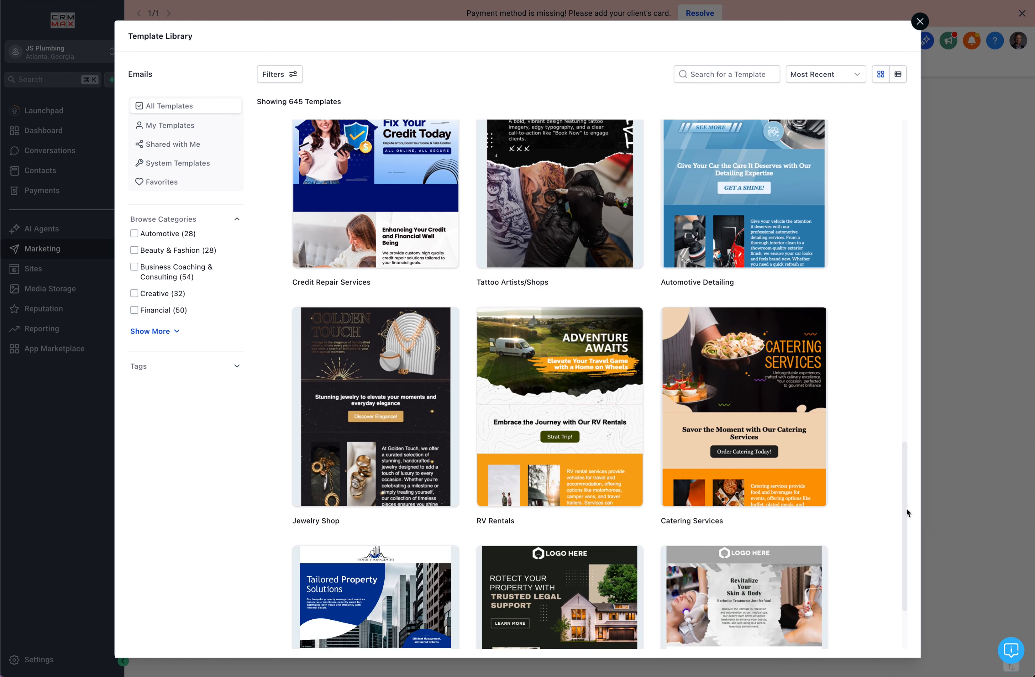
left_click_drag(906, 512, 908, 610)
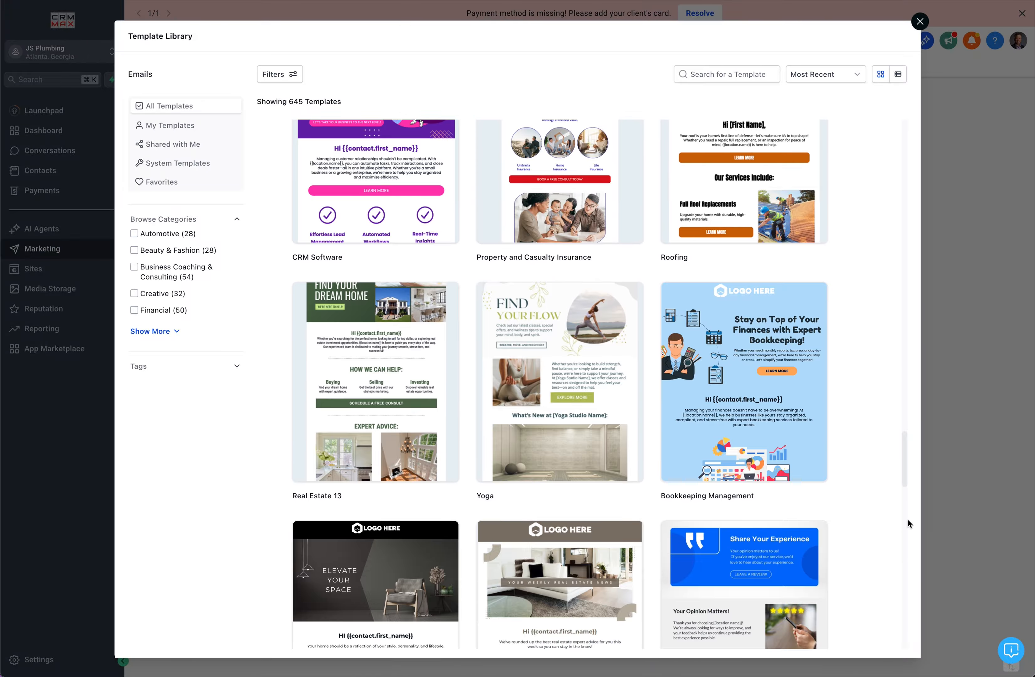
left_click_drag(905, 479, 875, 218)
mouse_move(619, 362)
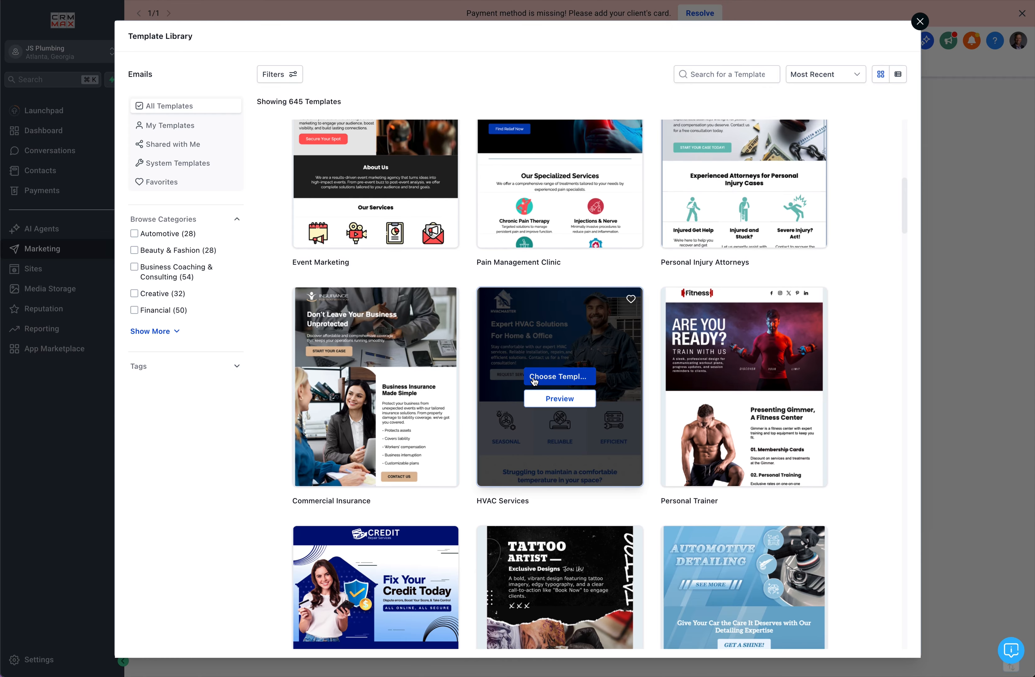
left_click(549, 378)
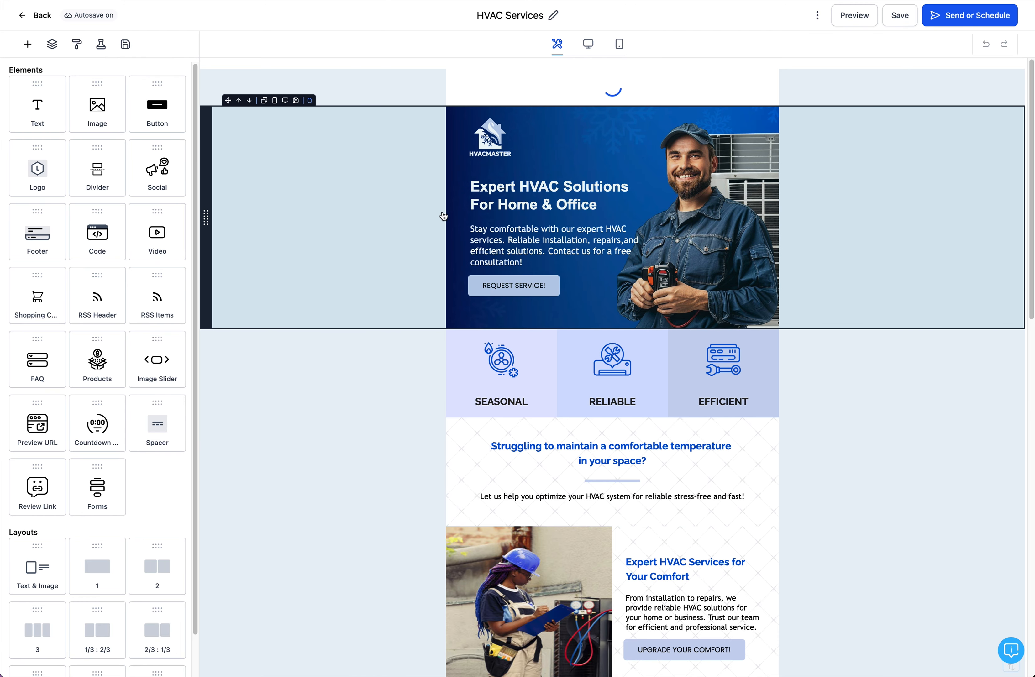
- Examine the editing options of the hero section's logo, heading text and REQUEST SERVICE! button
left_click(498, 145)
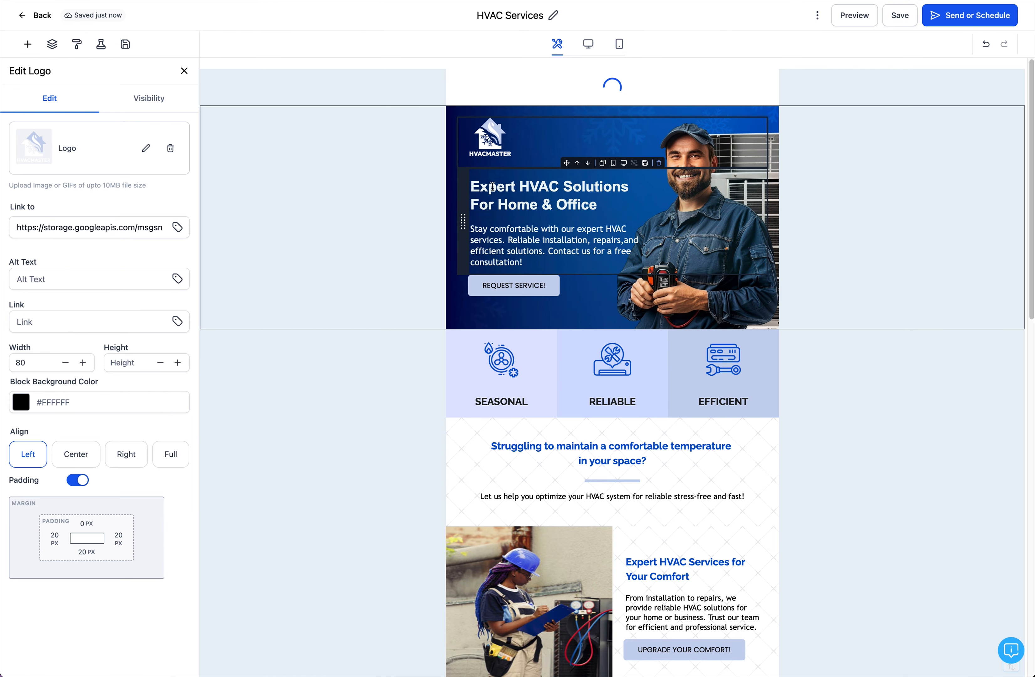
left_click(491, 185)
left_click(478, 147)
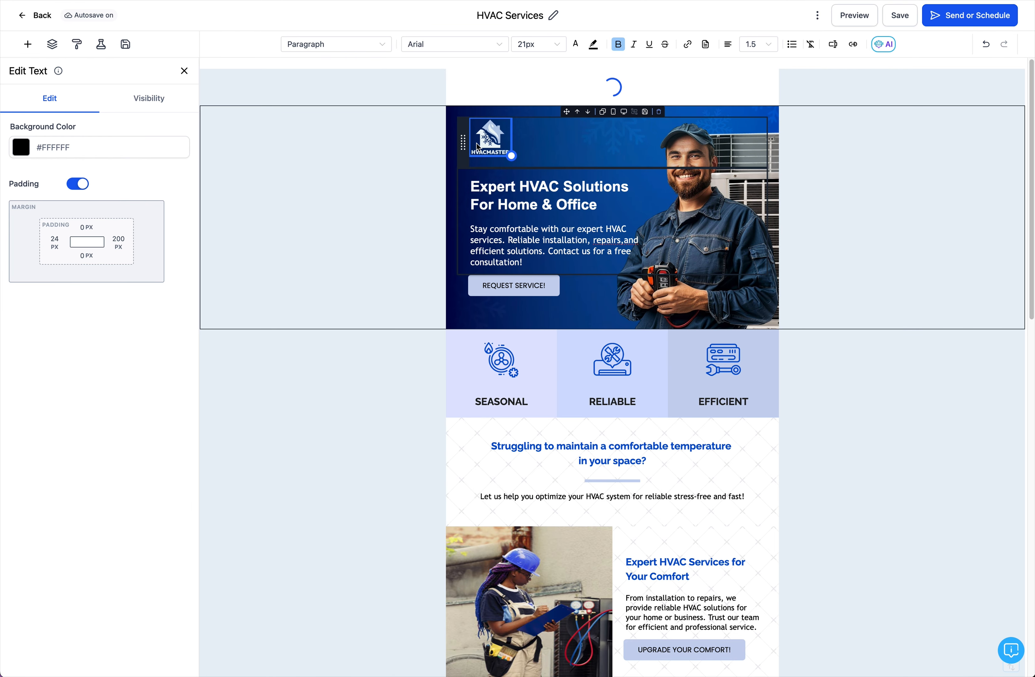
left_click(478, 147)
left_click(91, 286)
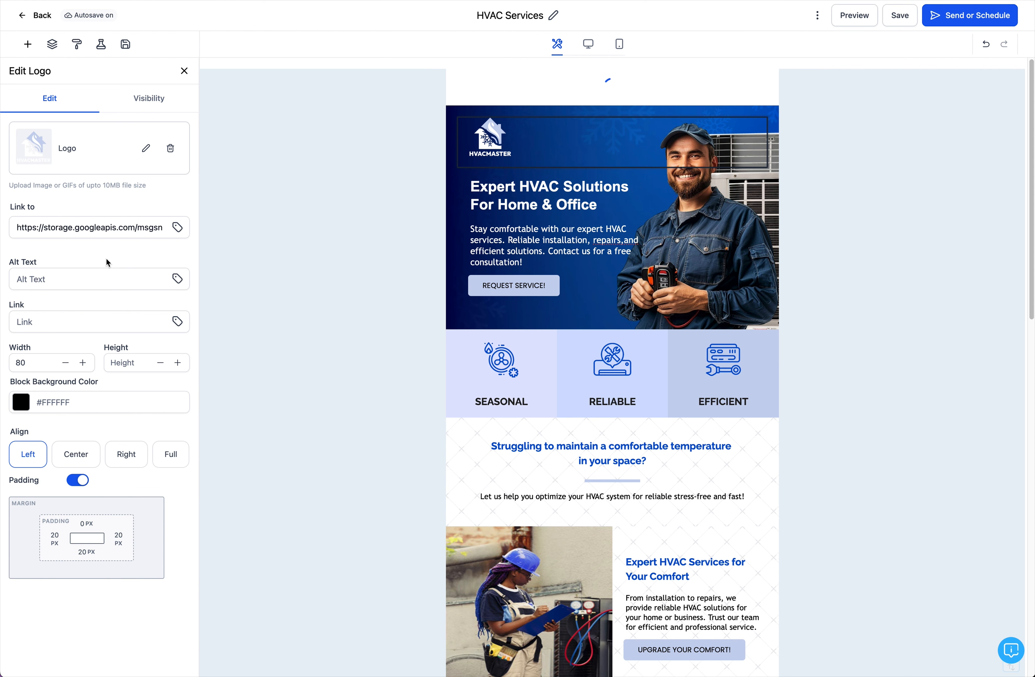
left_click(502, 208)
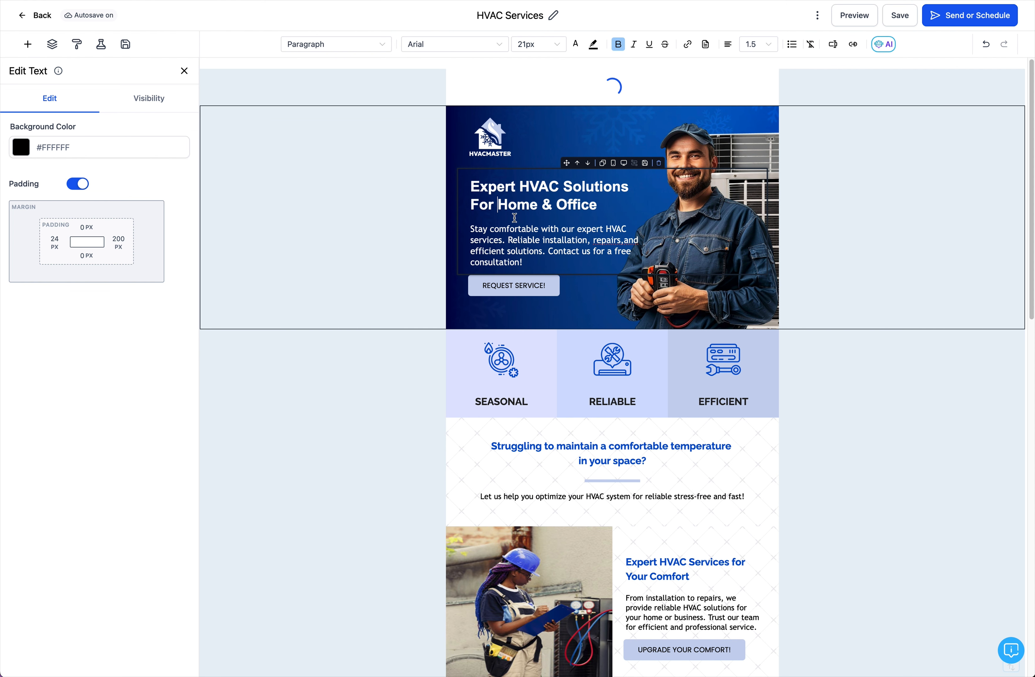
left_click(510, 294)
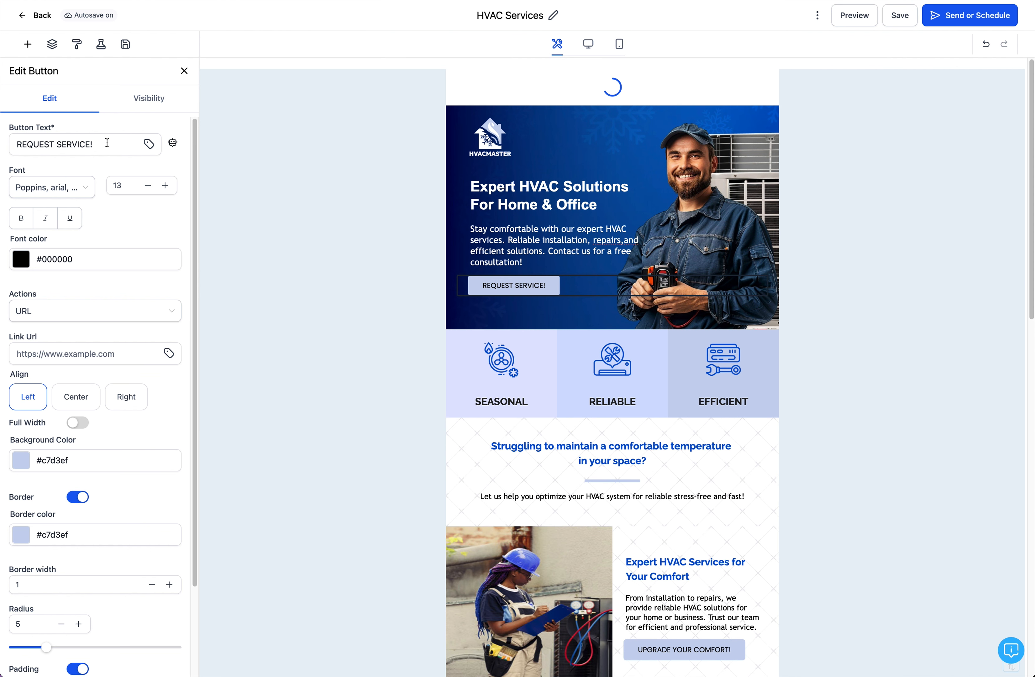
- Replace the hero logo with JS Plumbing w-white.png from the media library and enlarge it to about 304 by 63
left_click(503, 153)
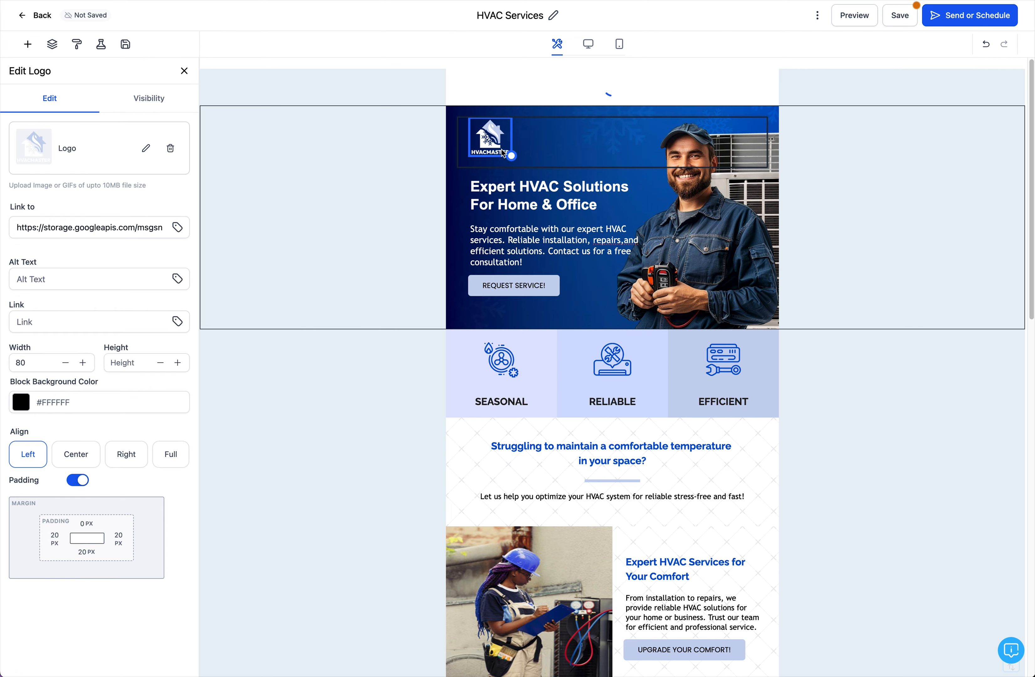
left_click(147, 148)
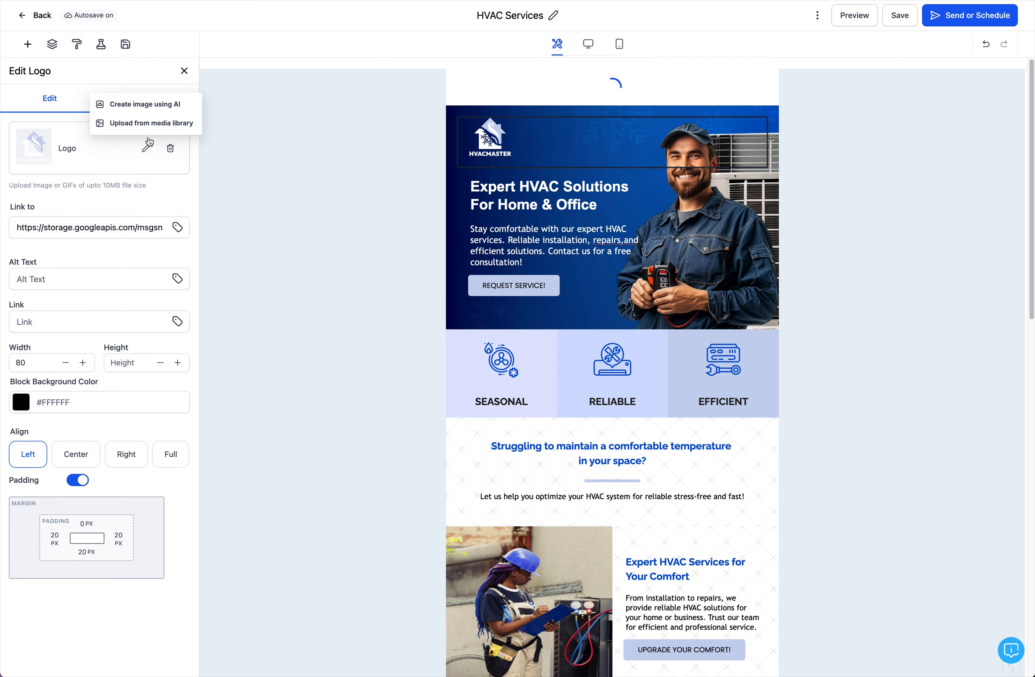
left_click(150, 124)
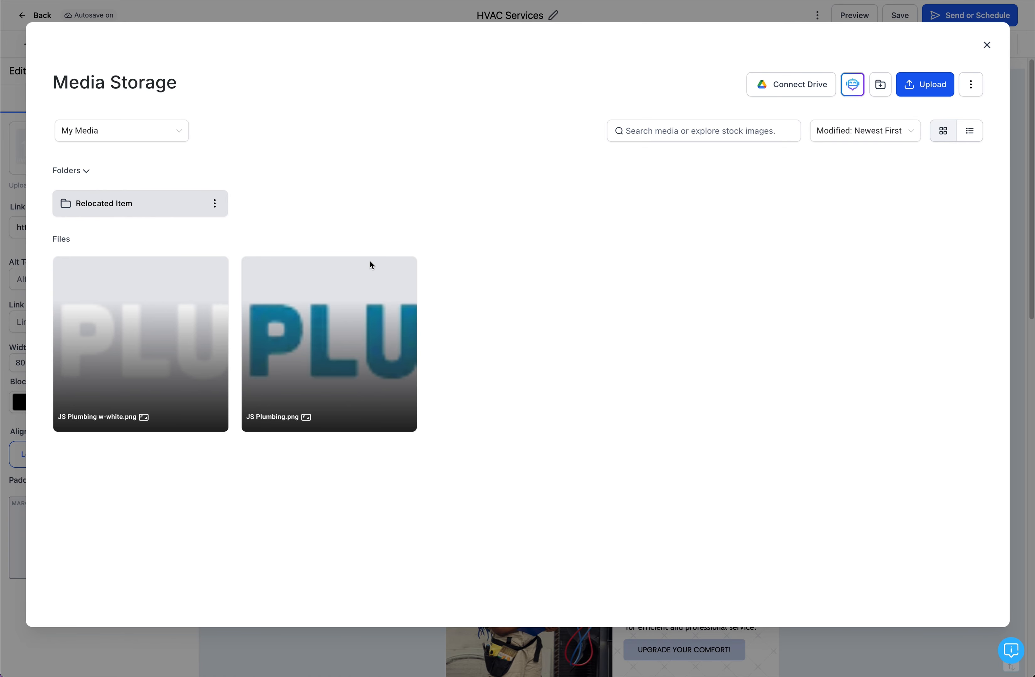
left_click(189, 347)
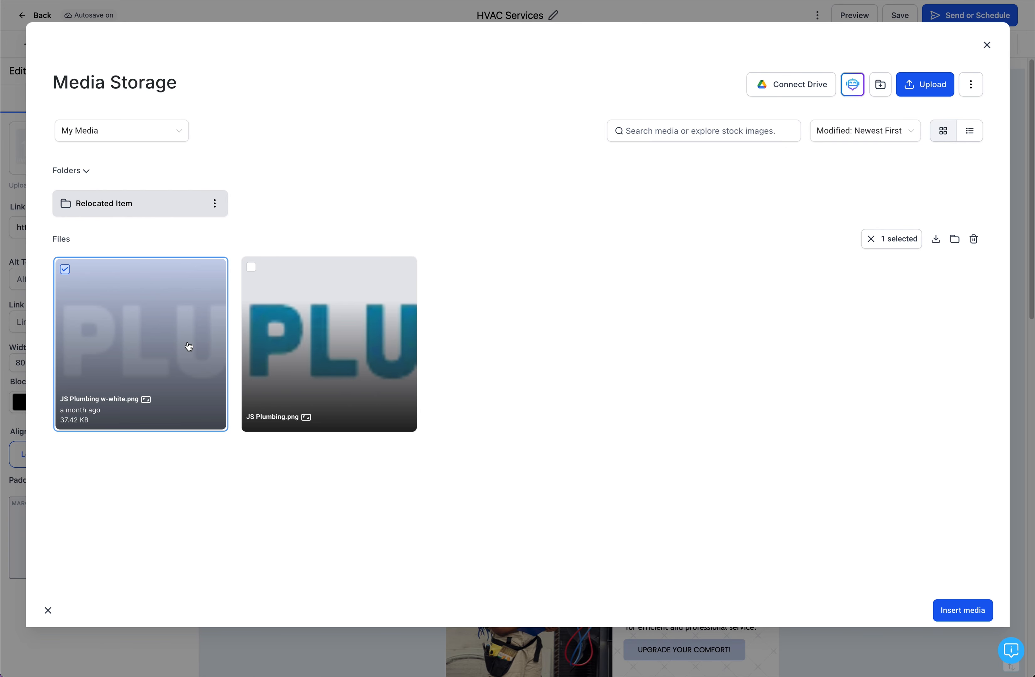
left_click(962, 611)
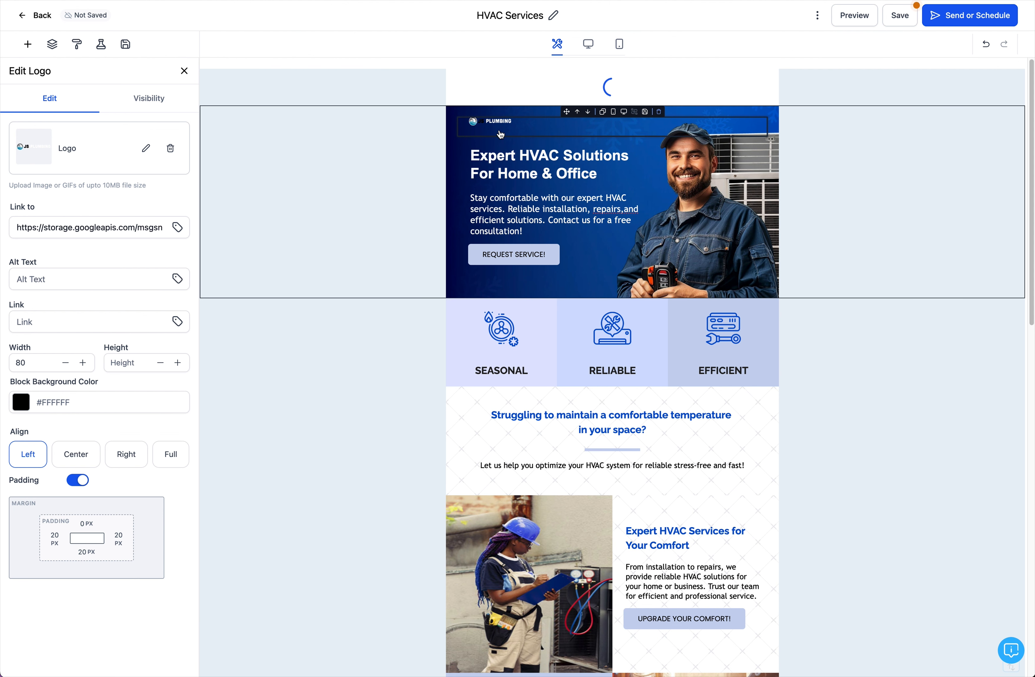
left_click_drag(512, 124, 607, 157)
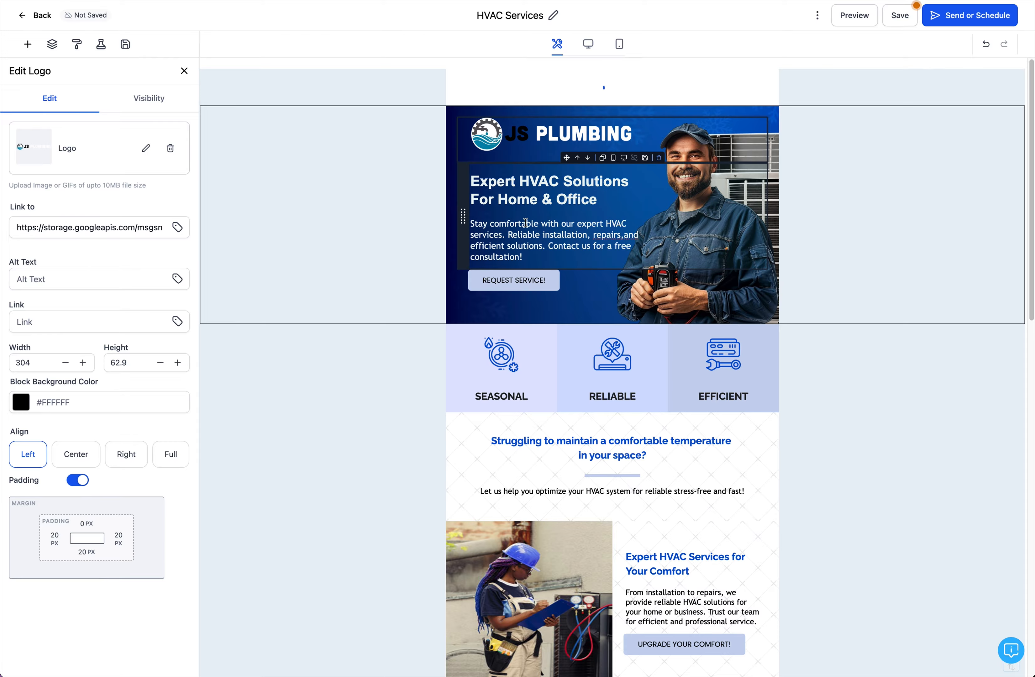
- Change the hero heading to "Expert Plumbing Solutions For Home"
double_click(525, 181)
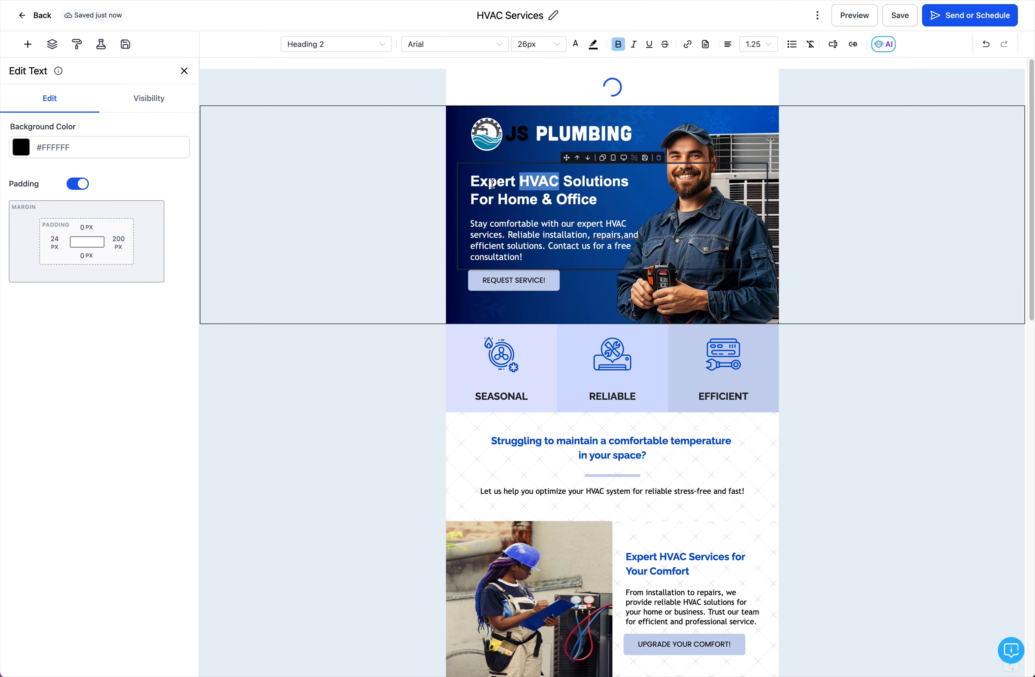
type("Plum")
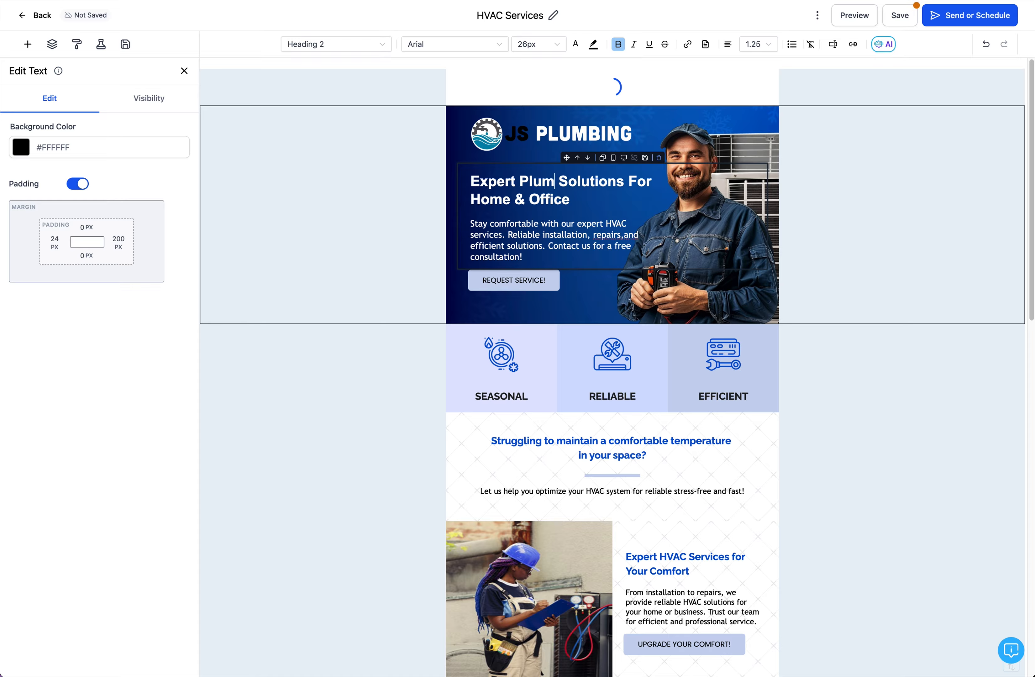
type("bing")
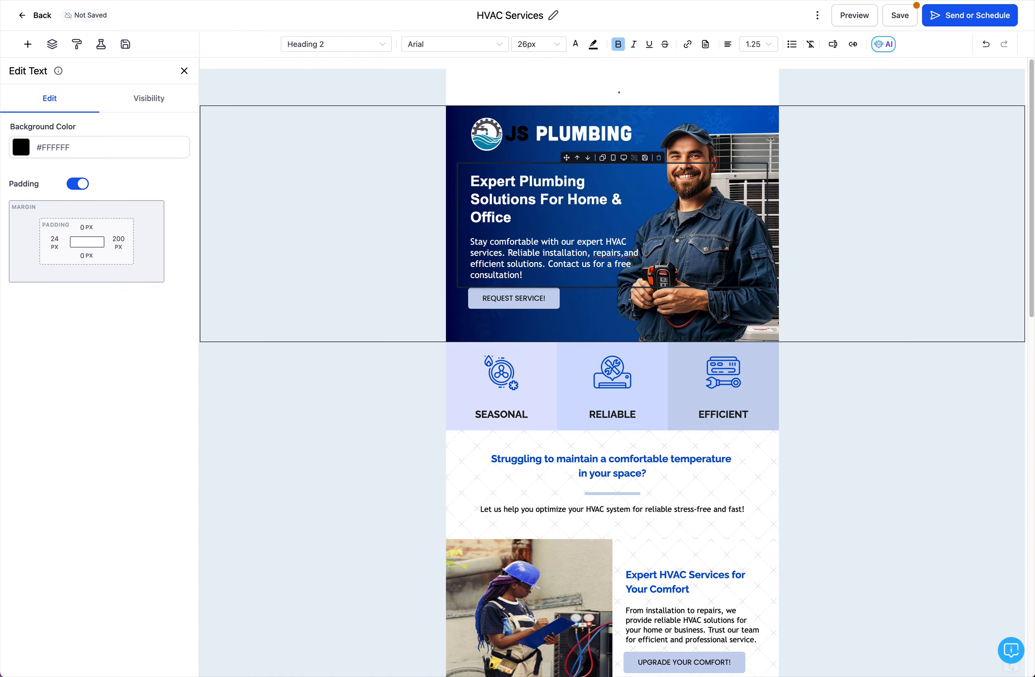
mouse_move(603, 198)
left_mouse_down()
mouse_move(617, 211)
mouse_move(610, 201)
mouse_move(608, 213)
left_mouse_up()
key("BackSpace")
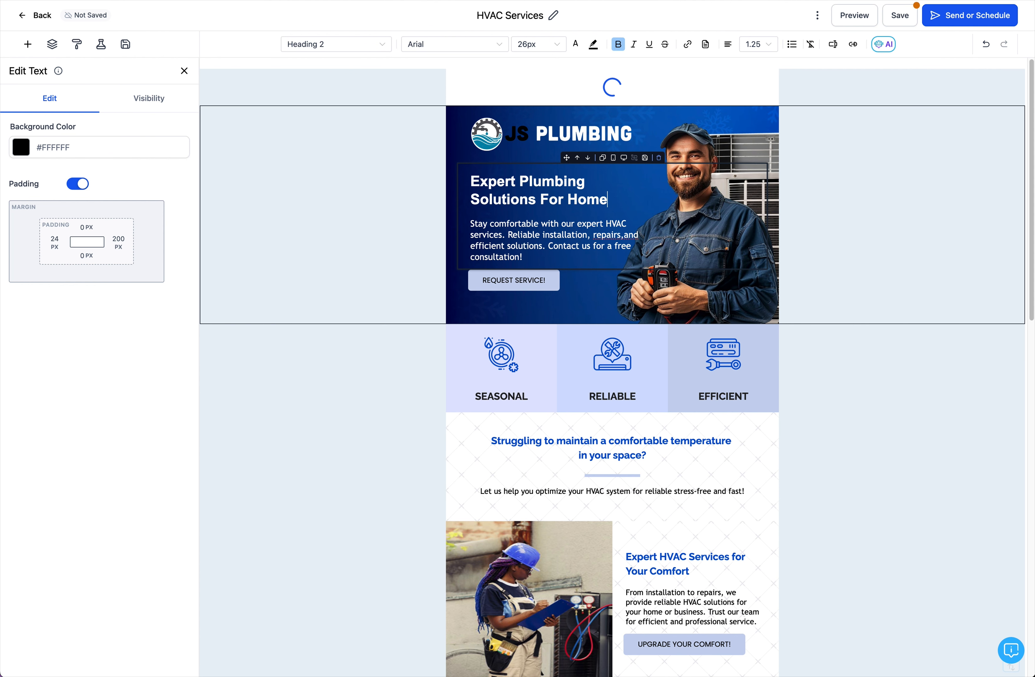
- Change the hero button's text to "REQUEST FREE ESTIMATE!"
left_click(562, 282)
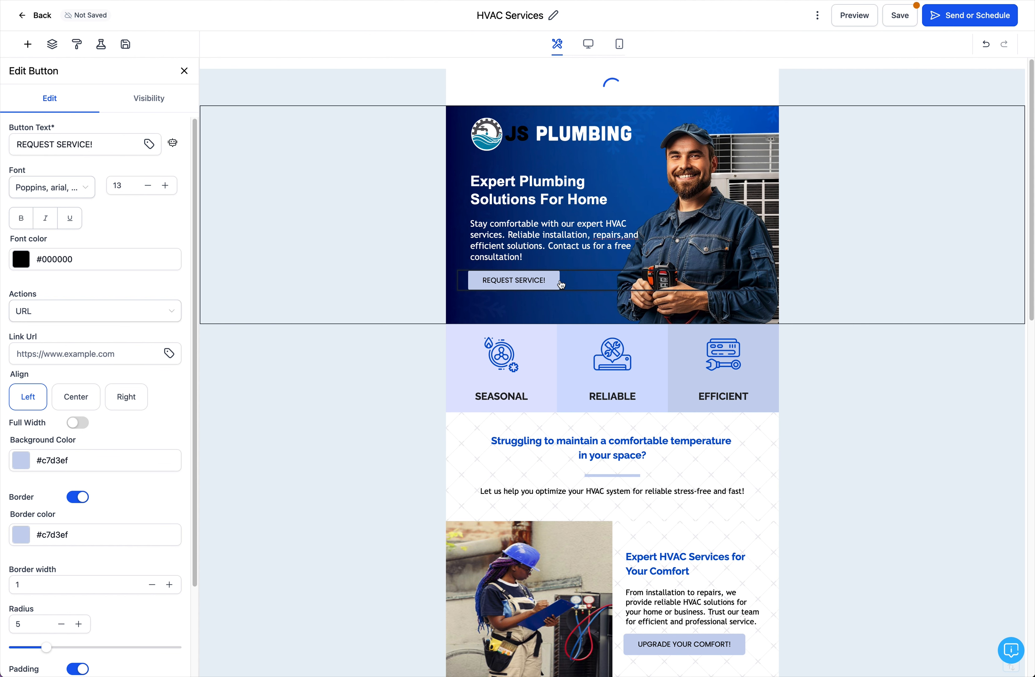
double_click(64, 144)
type("FRE ")
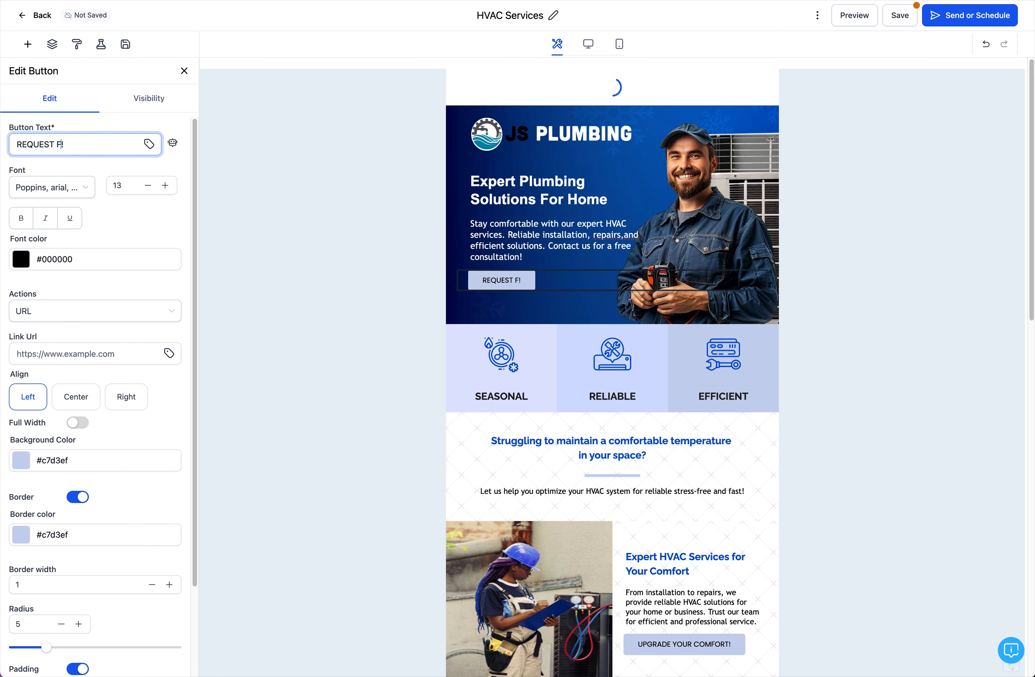
type("E E")
type("STIMATE")
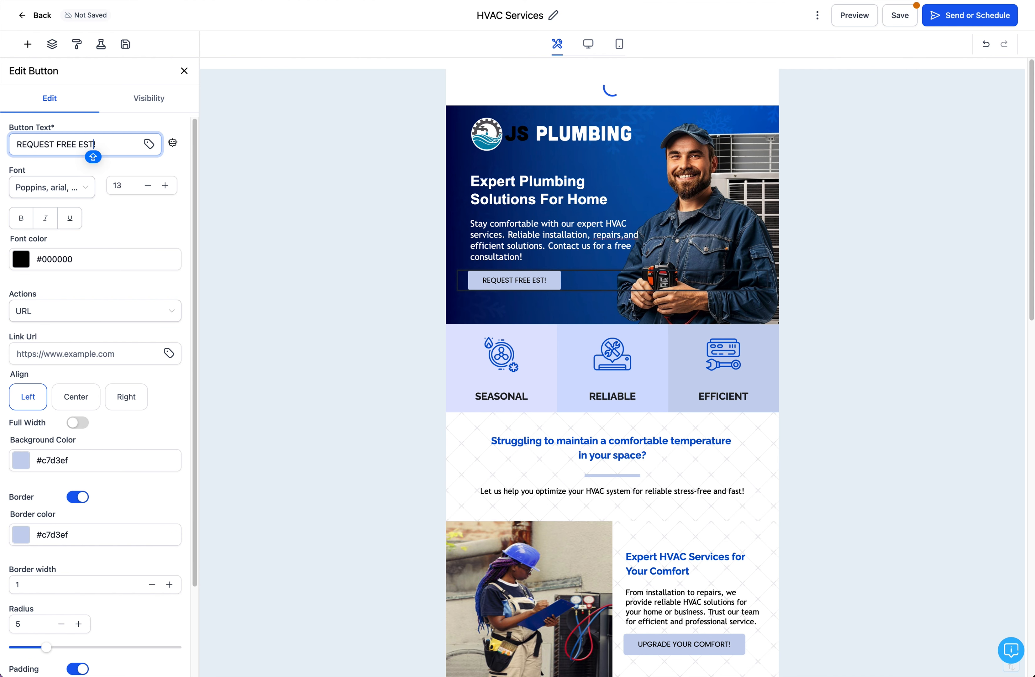
- Try center and right alignment for the hero button and return it to left alignment
left_click(62, 352)
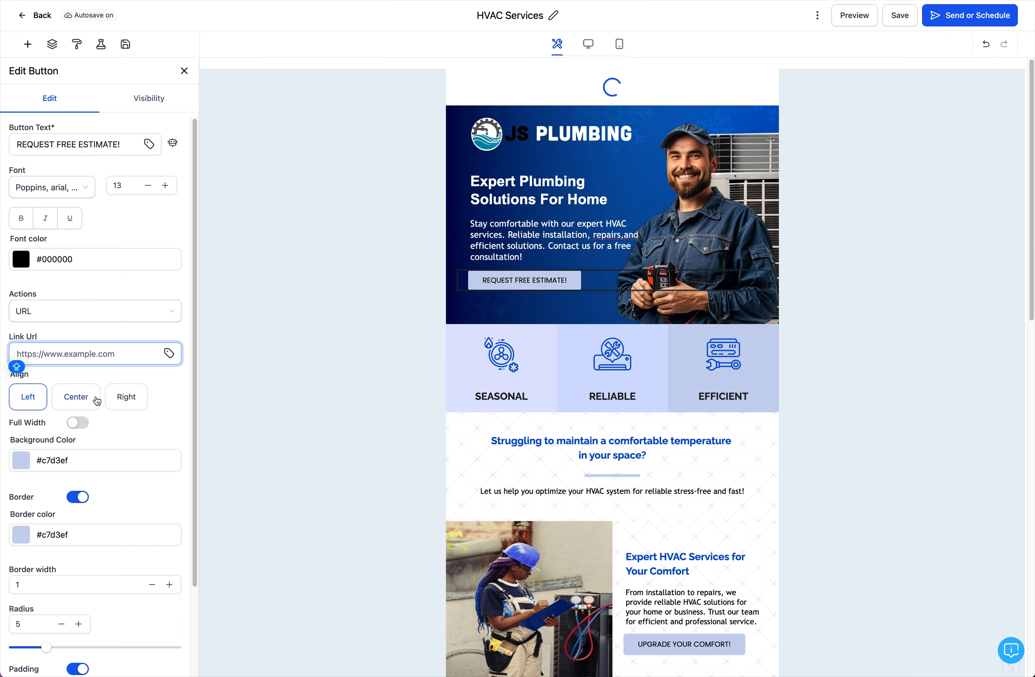
left_click(77, 397)
left_click(146, 397)
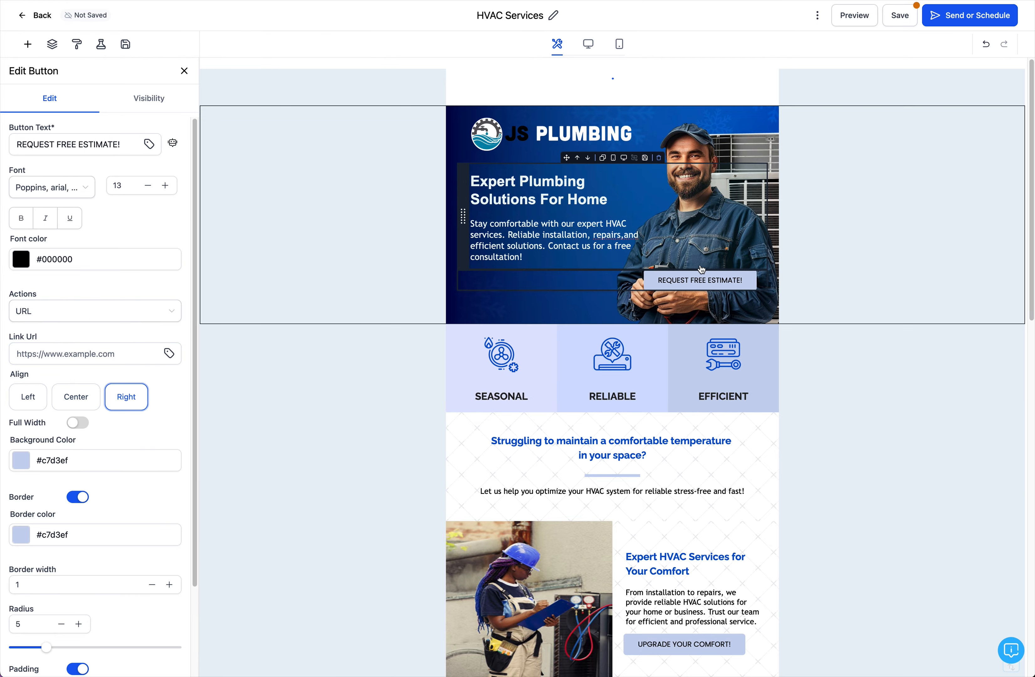
left_click(86, 401)
left_click(27, 396)
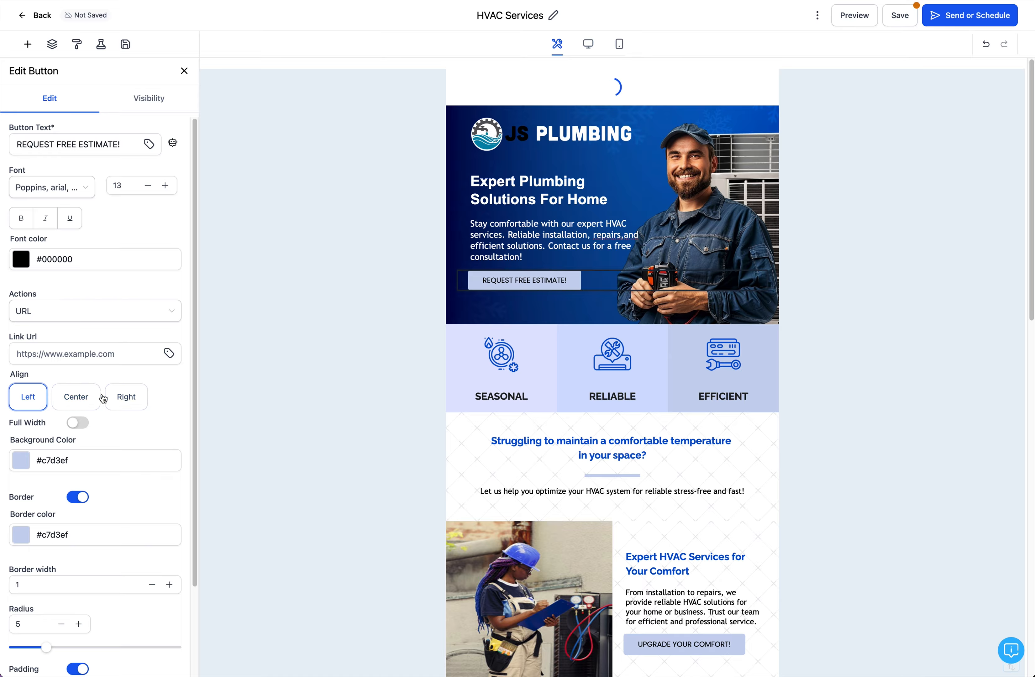
- Delete the icons and labels of the Seasonal, Reliable and Efficient columns and remove the emptied three-column row
left_click(621, 360)
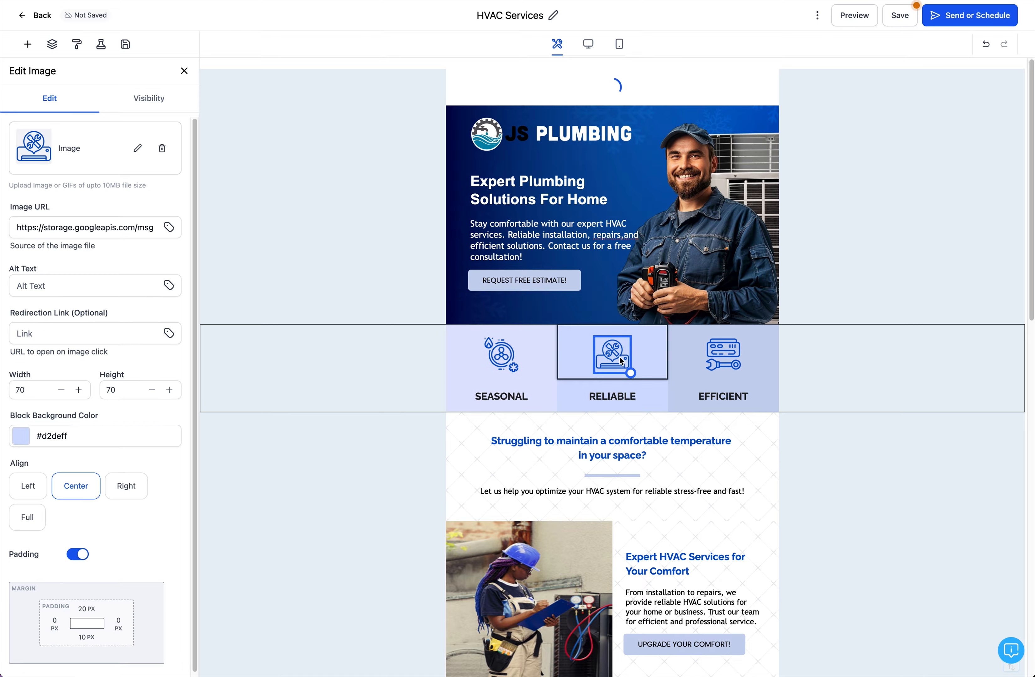
left_click(514, 360)
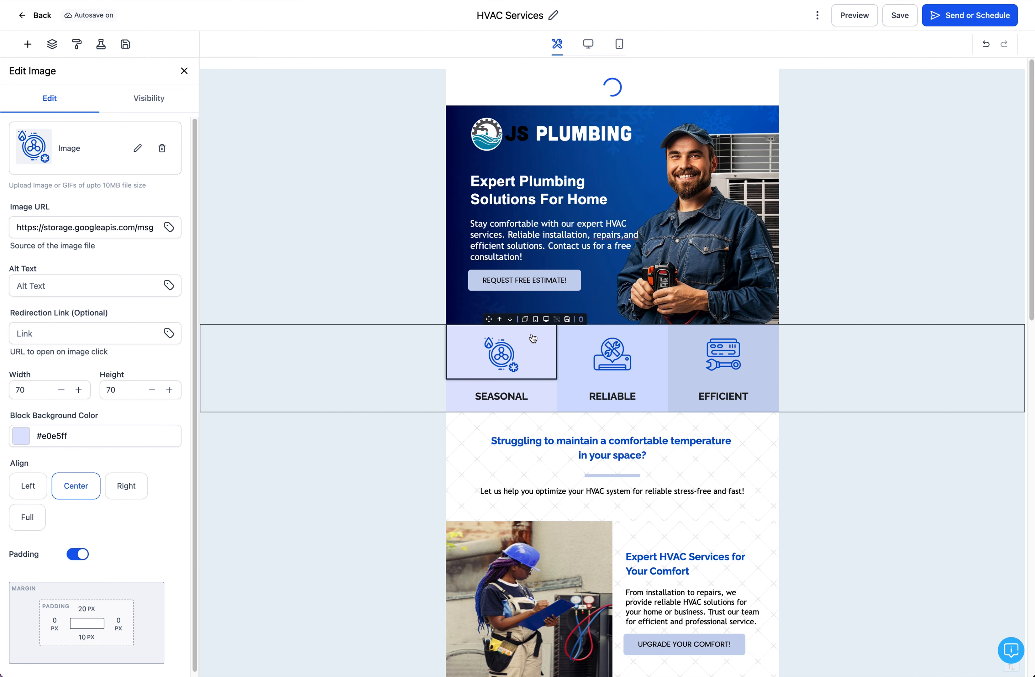
left_click(580, 319)
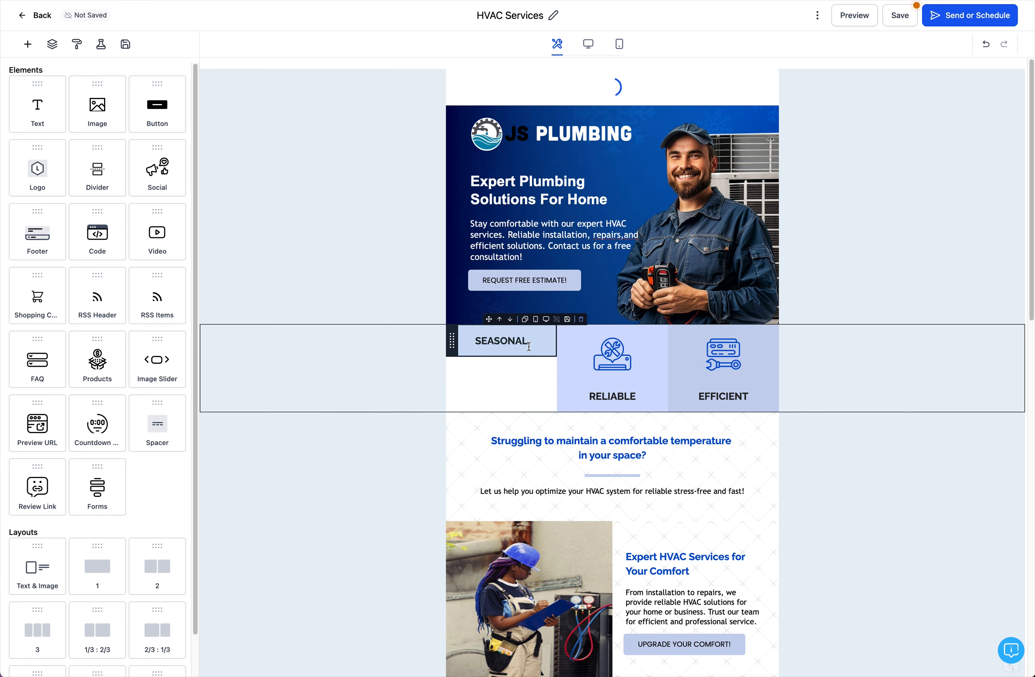
left_click(581, 319)
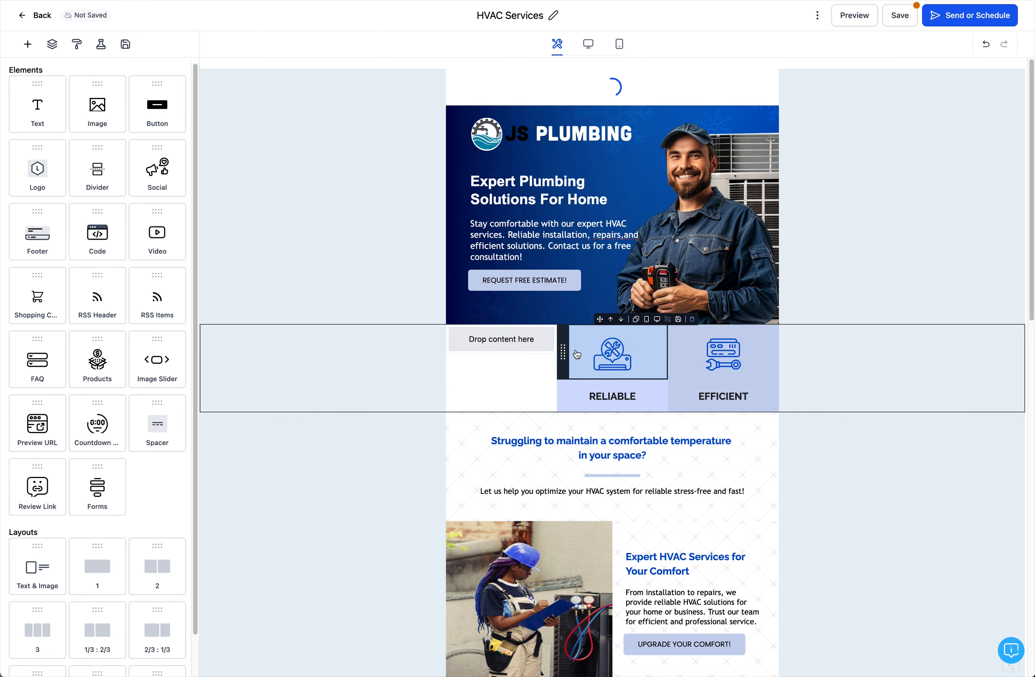
left_click(692, 318)
left_click(692, 319)
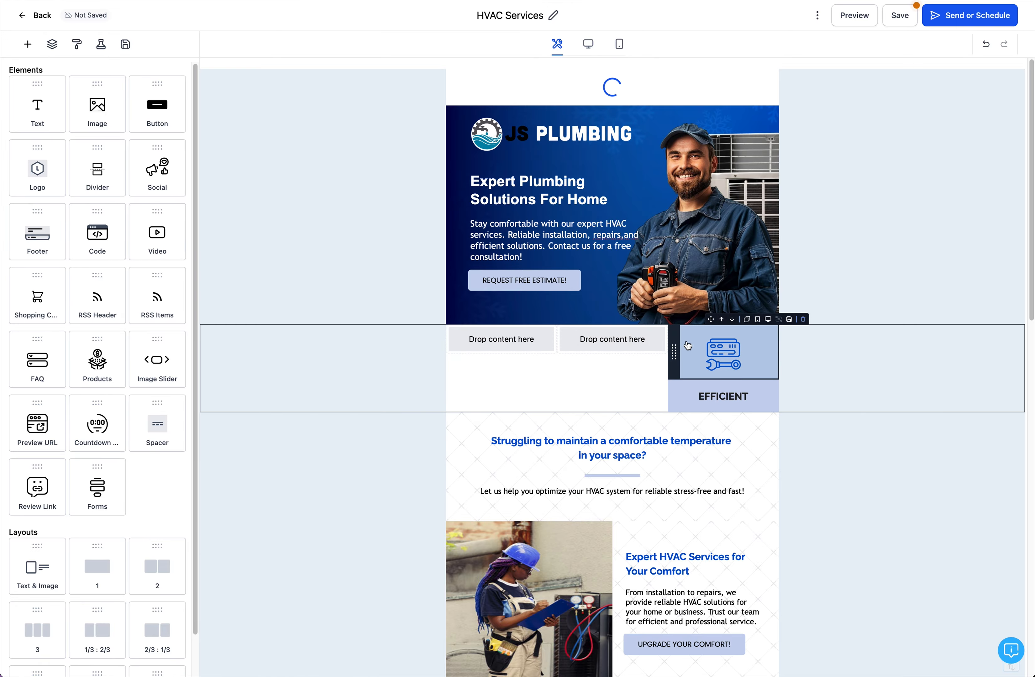
left_click(802, 319)
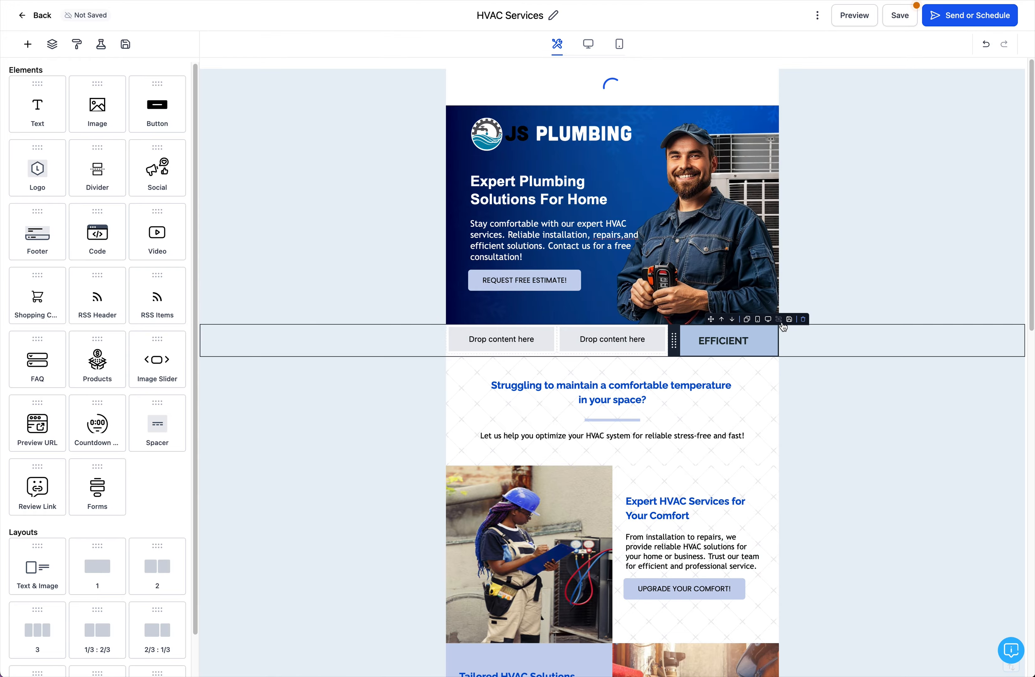
left_click(802, 319)
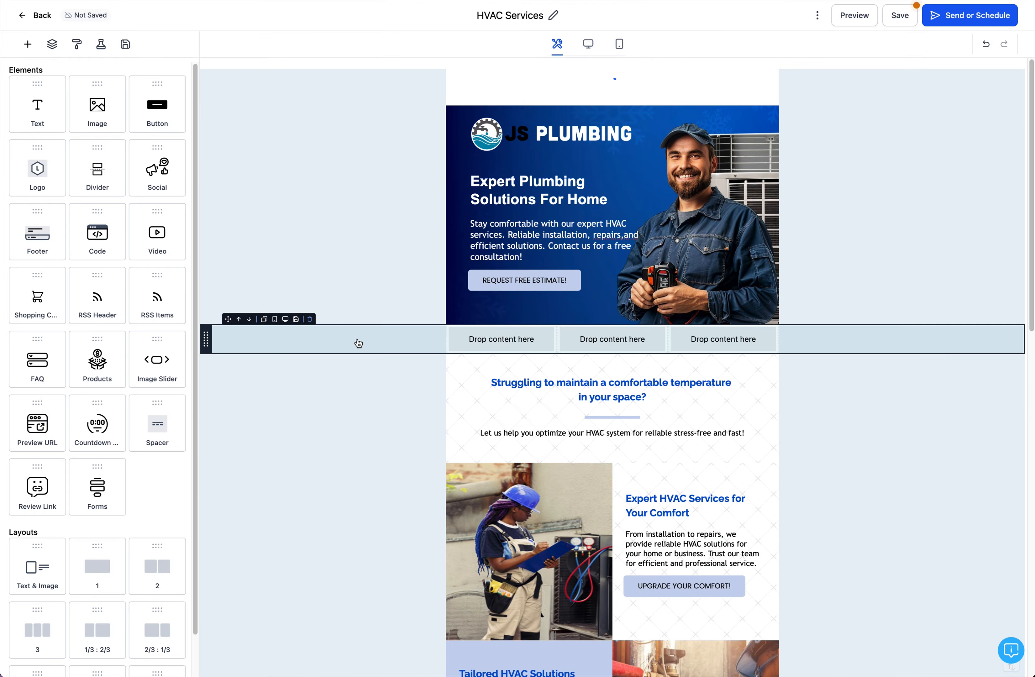
left_click(310, 321)
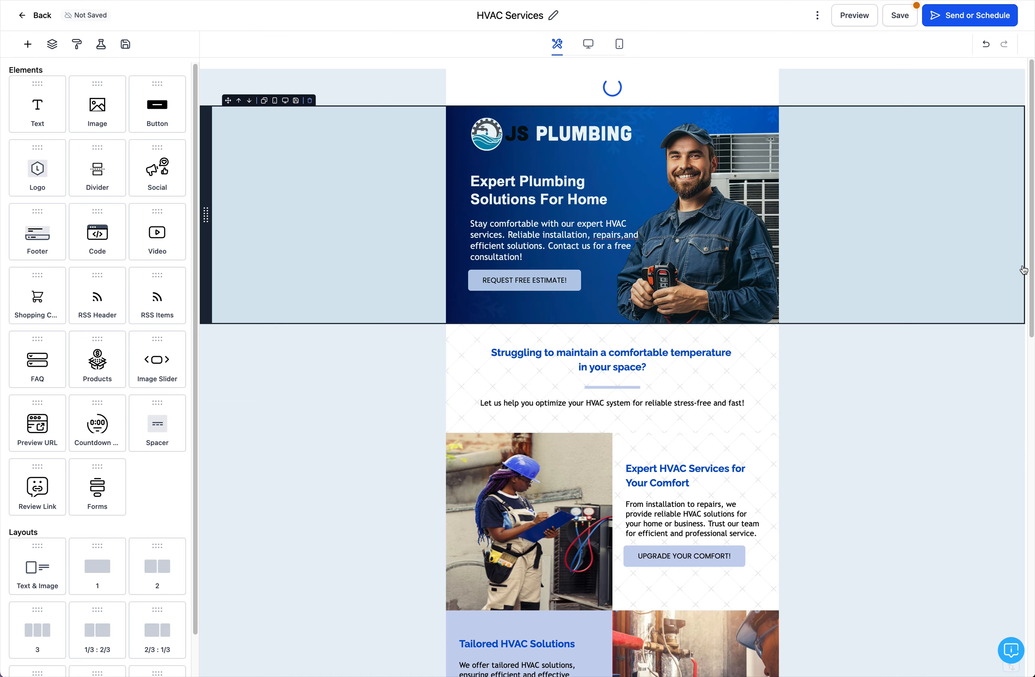
- Delete the row with the air conditioner illustration between the Tailored and Customized HVAC Solutions sections
left_click_drag(1031, 271, 1032, 414)
left_click(564, 183)
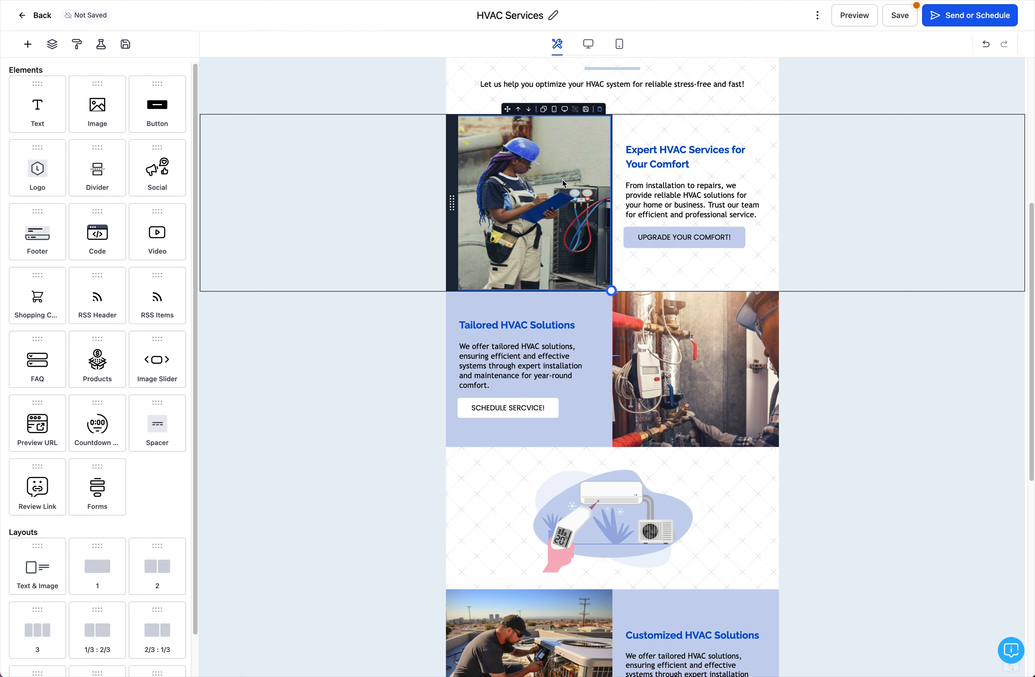
left_click(680, 159)
left_click_drag(1031, 296, 1031, 363)
left_click(701, 361)
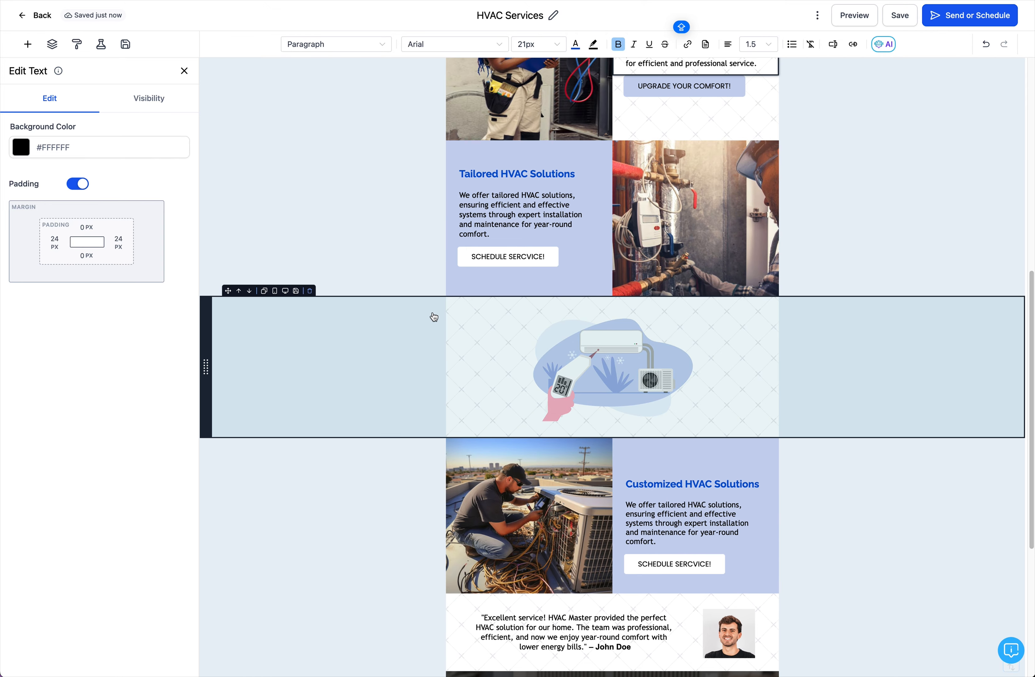
left_click(310, 290)
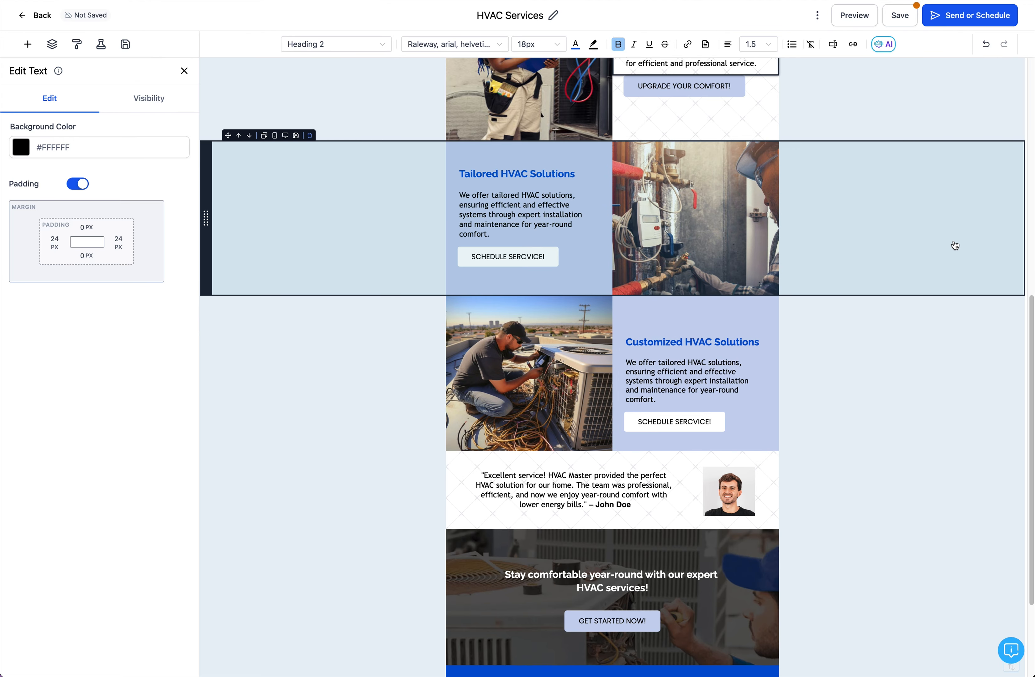
- Check the footer's copyright line and its year and location merge fields
left_click_drag(1031, 334, 1032, 413)
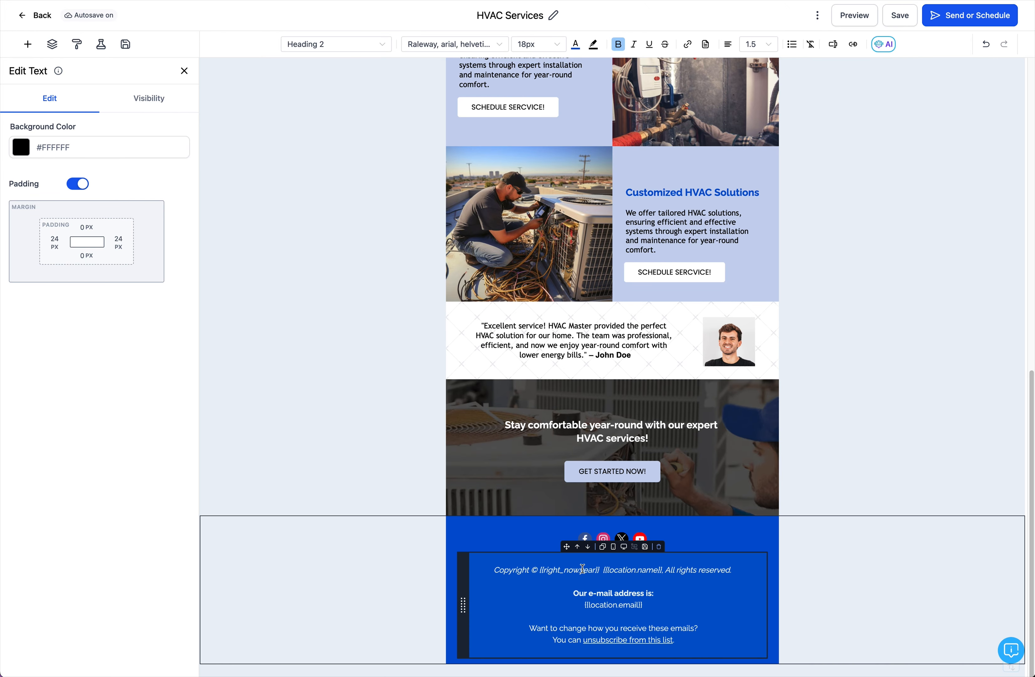
left_click(598, 571)
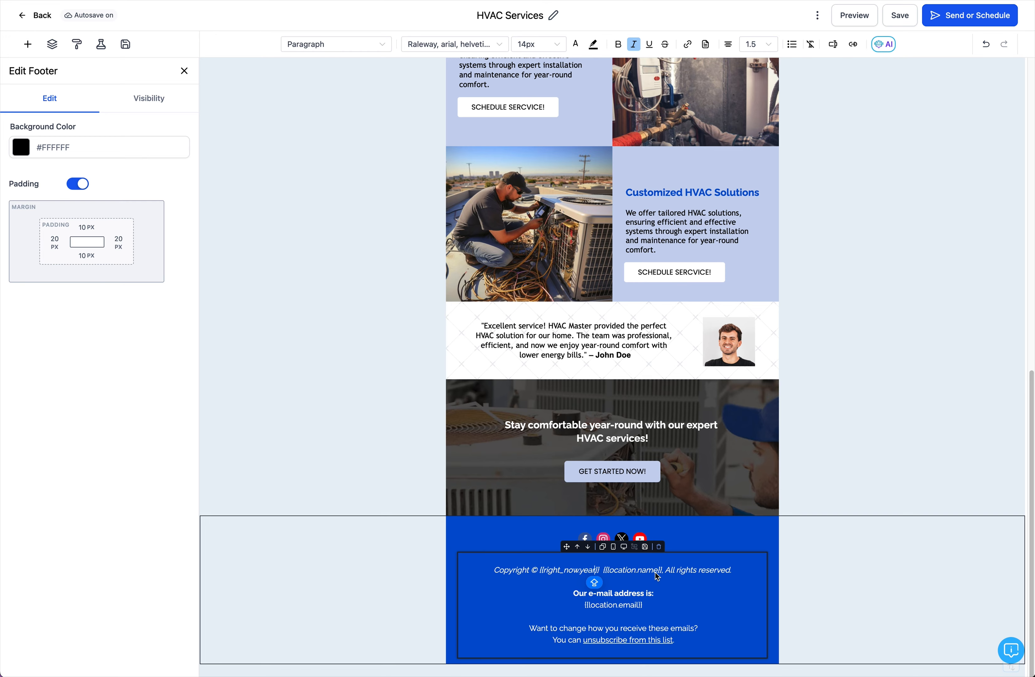
left_click_drag(1028, 556, 1008, 210)
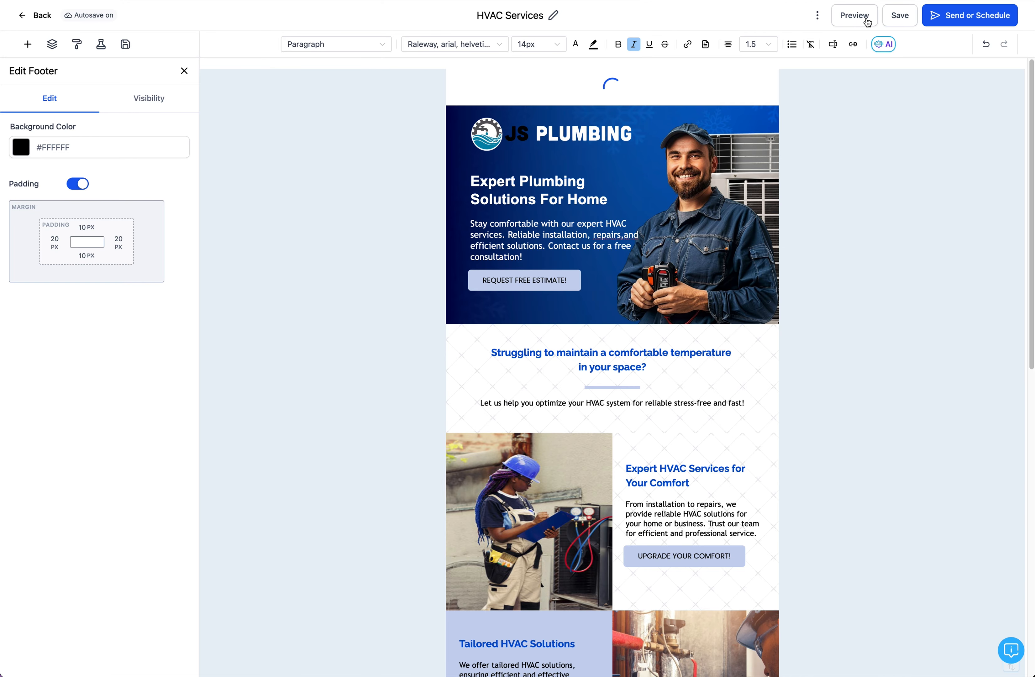
- Start a test email and fill its sender email and sender name with the User custom values Email and First Name
left_click(817, 15)
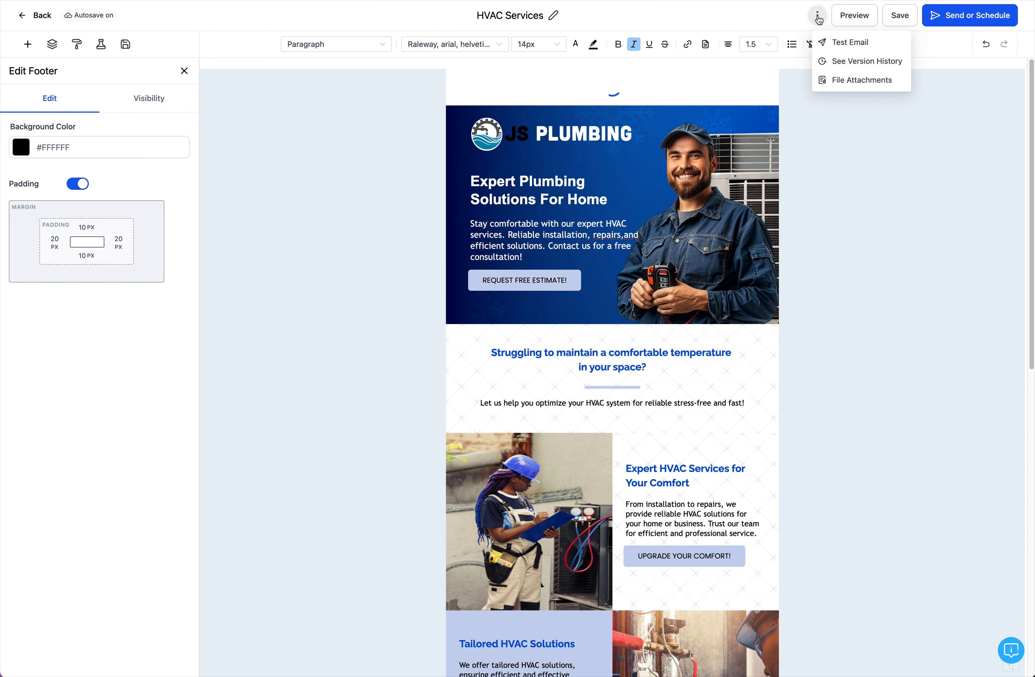
left_click(848, 44)
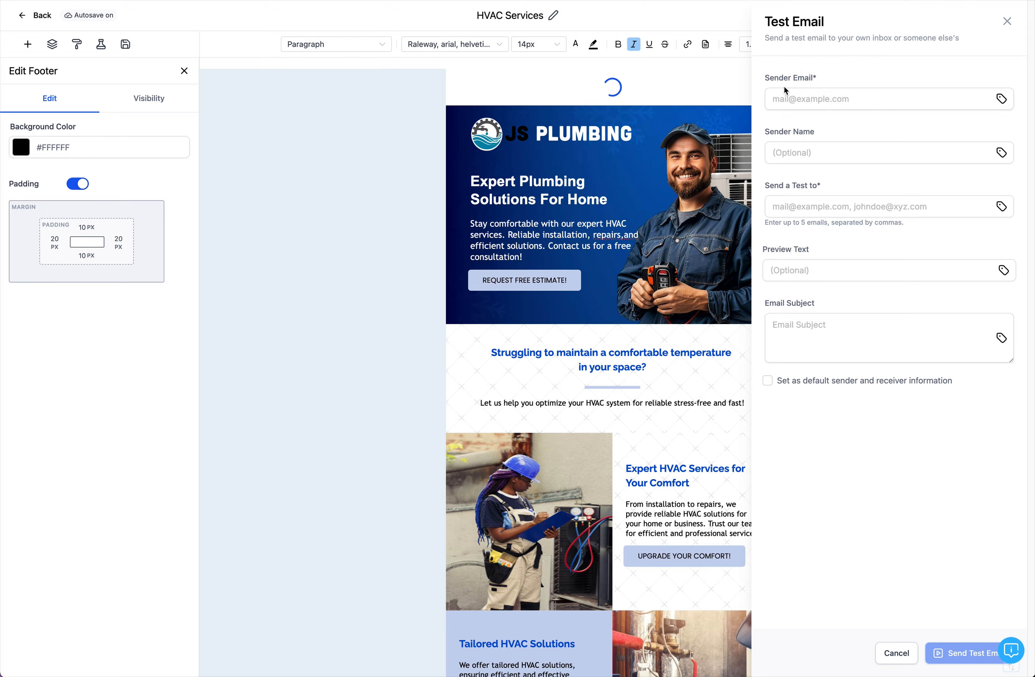
left_click(1001, 99)
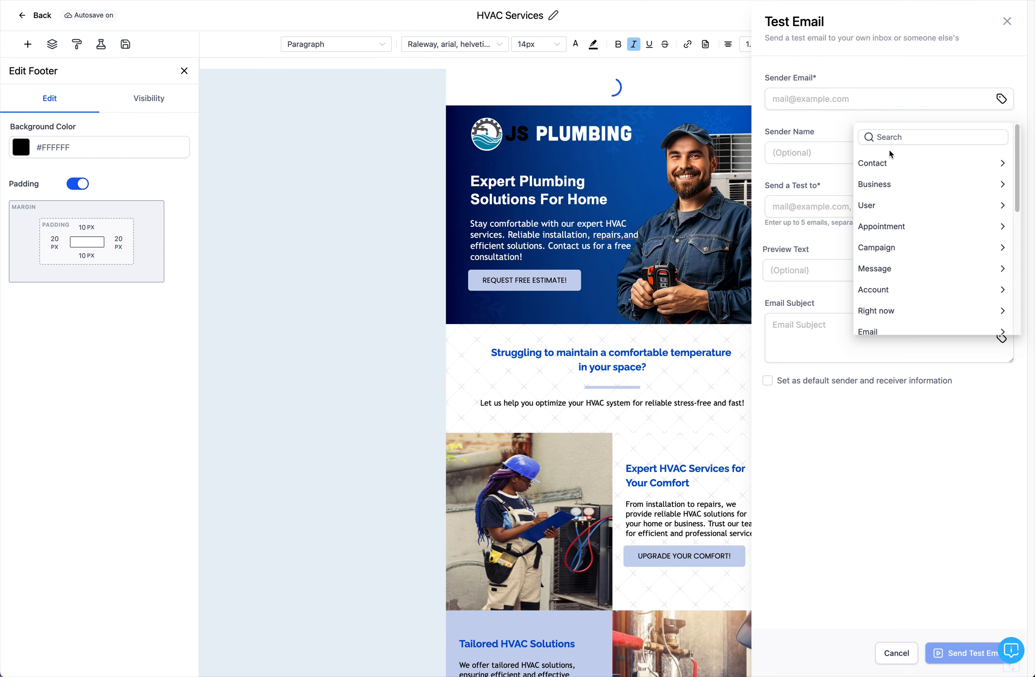
left_click(1004, 209)
left_click(874, 248)
left_click(895, 151)
left_click(999, 153)
left_click(987, 251)
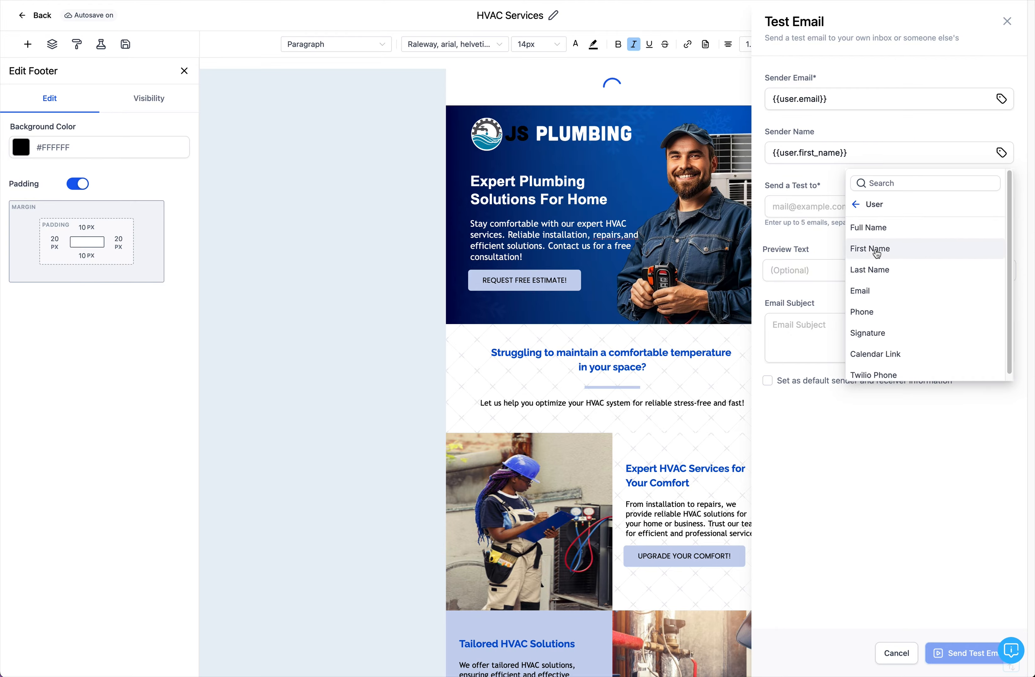
left_click(874, 251)
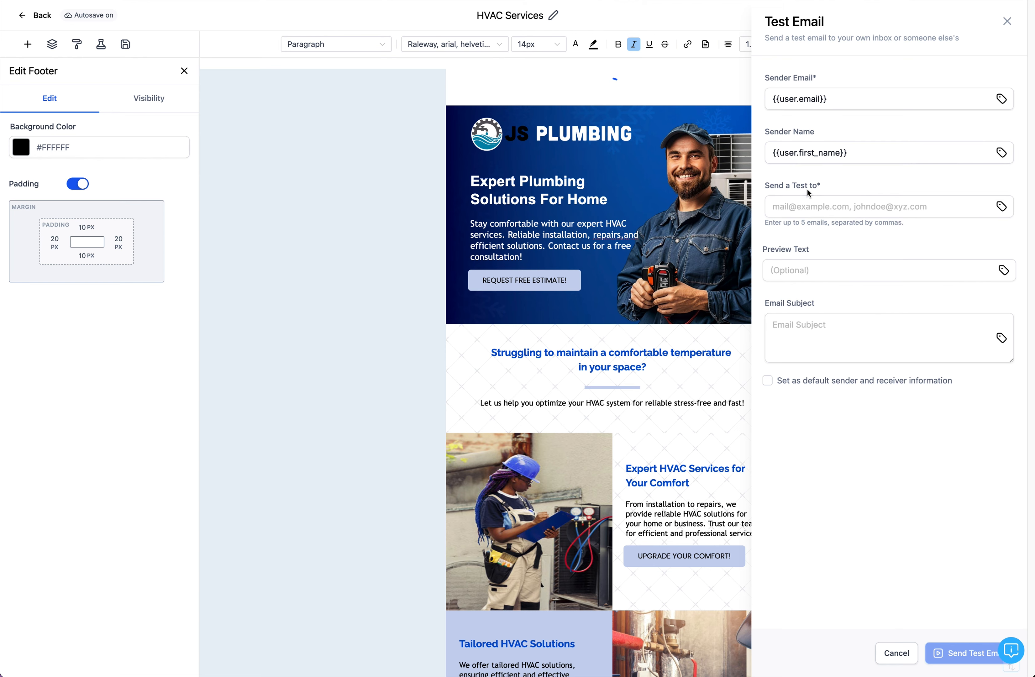
- Enter the recipient's email address for the test email
left_click(791, 204)
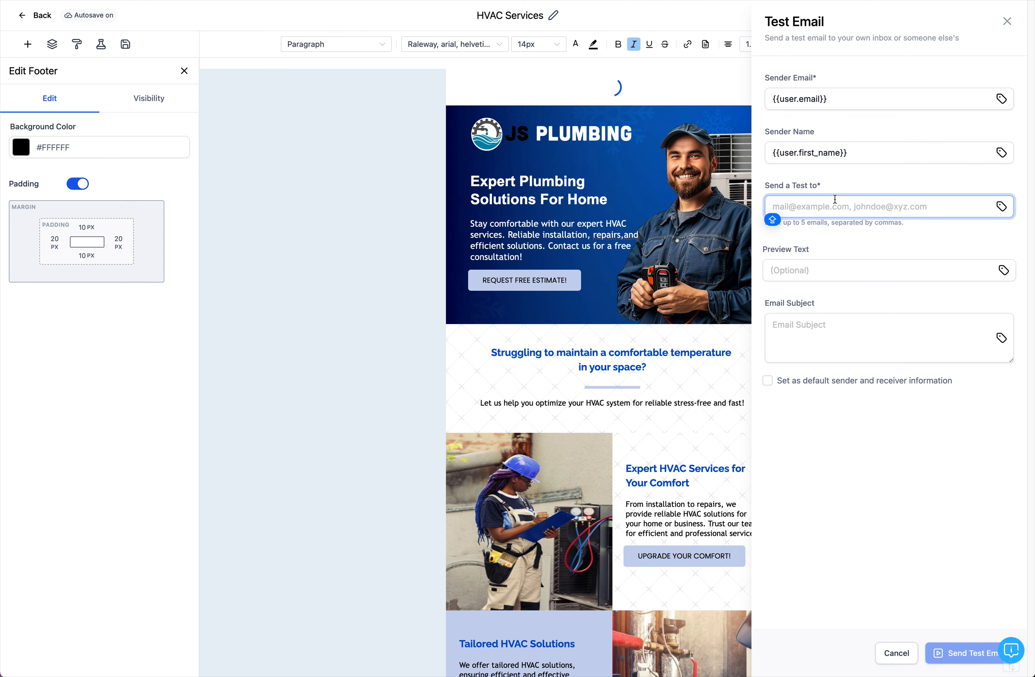
type("TEST")
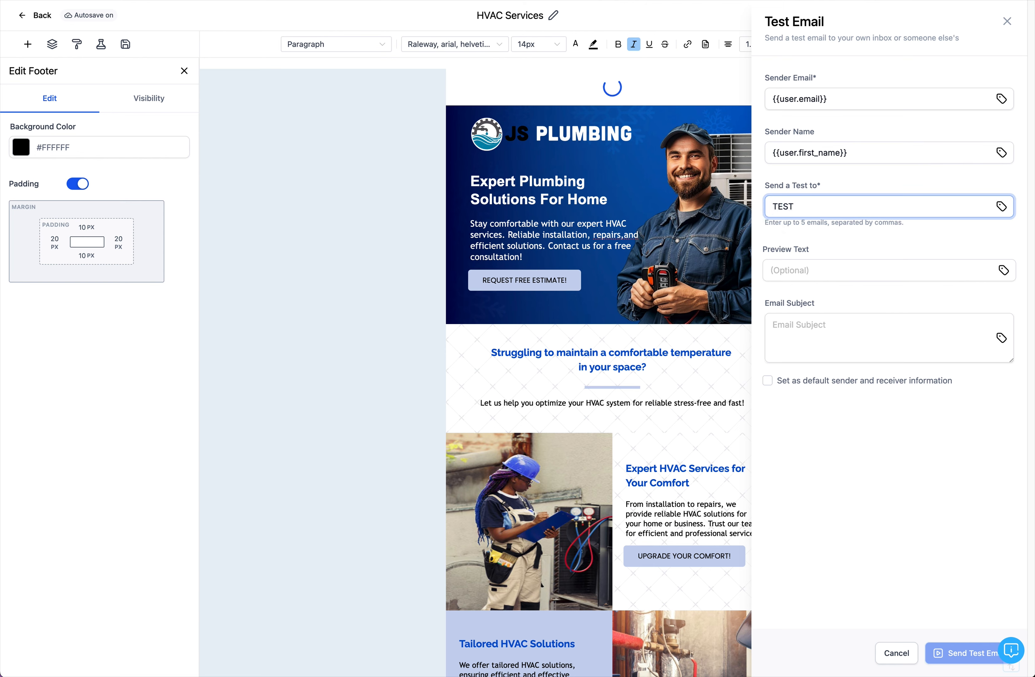
type("@test.com")
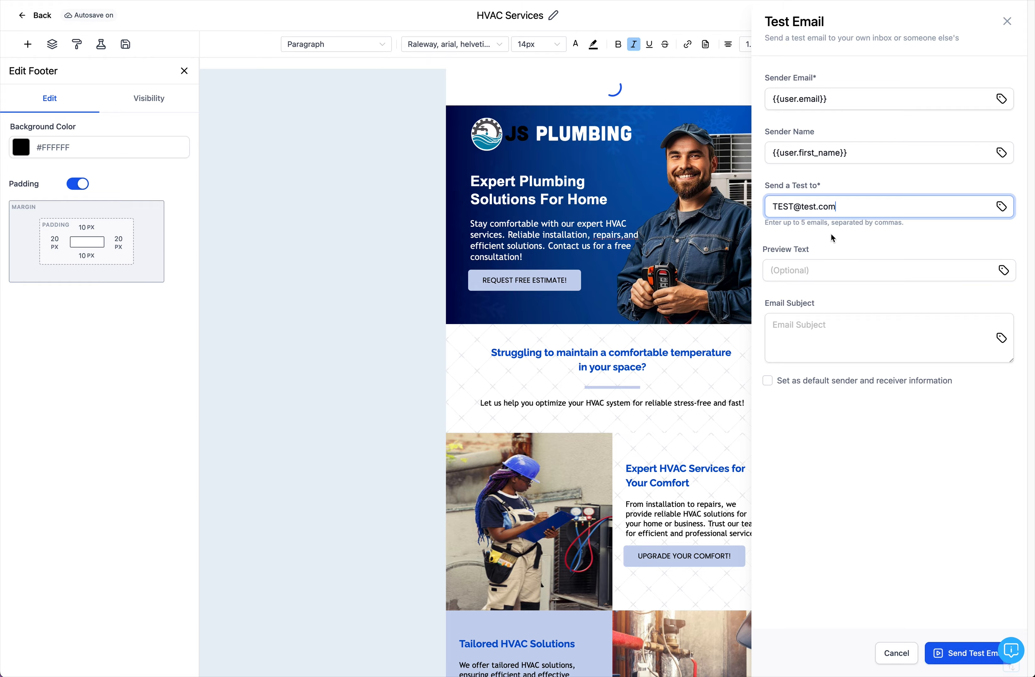
- Add preview text asking the recipient to take a look, with subject "and let me know if this is good to send!", and send the test
left_click(815, 271)
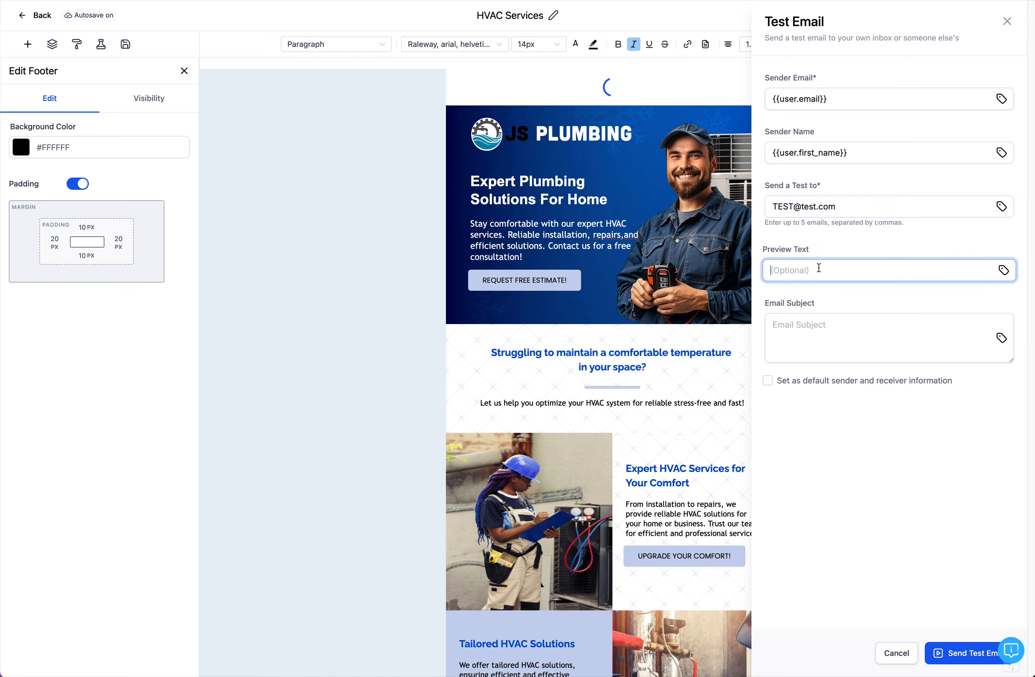
type("Joey, take a look...")
key("Tab")
type("and l")
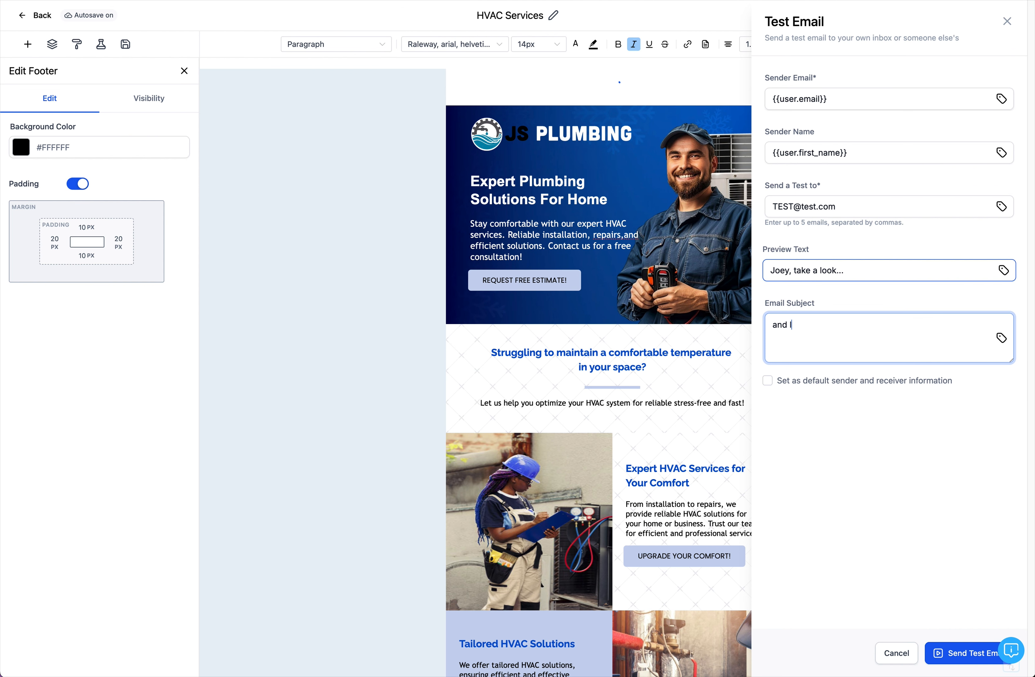
type("et me know if this is good to send!")
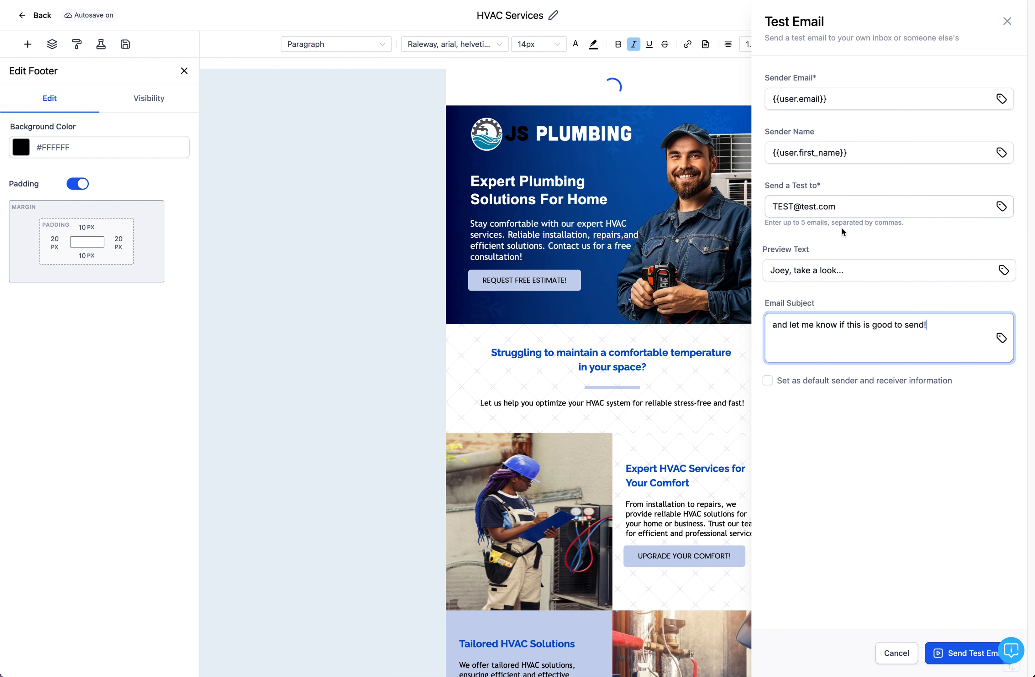
left_click(946, 649)
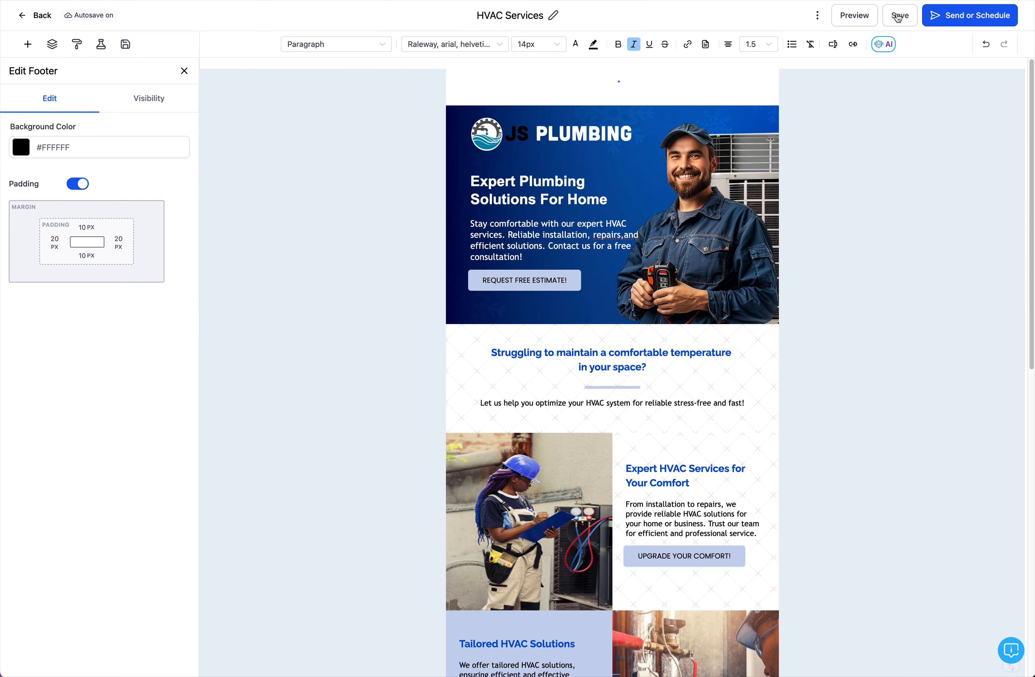
- Save the campaign and set its delivery type to Schedule
left_click(898, 18)
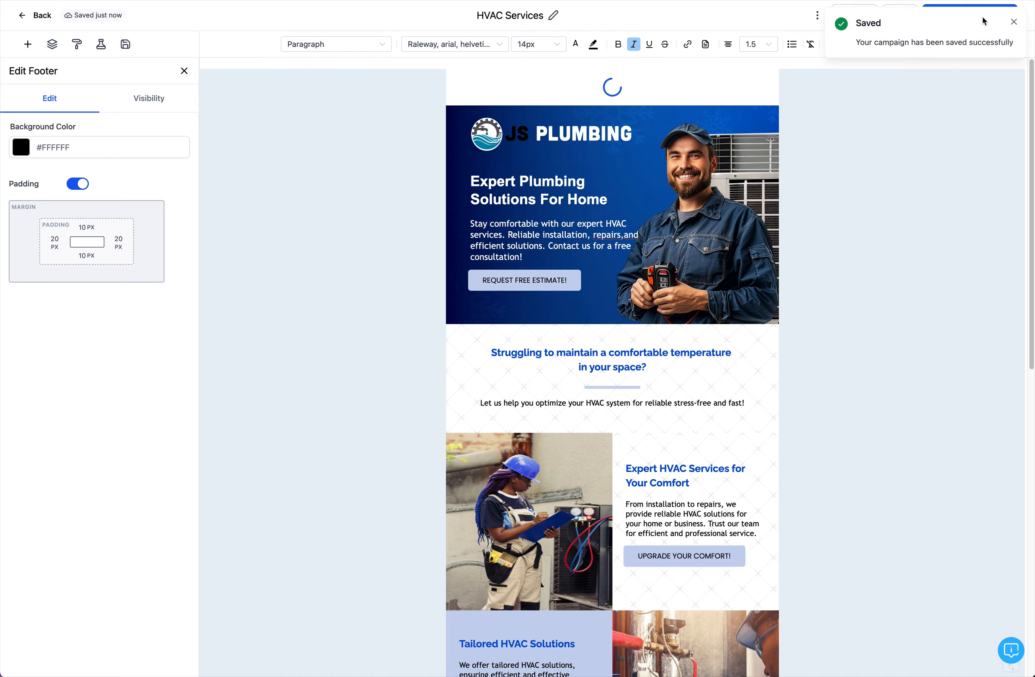
left_click(963, 18)
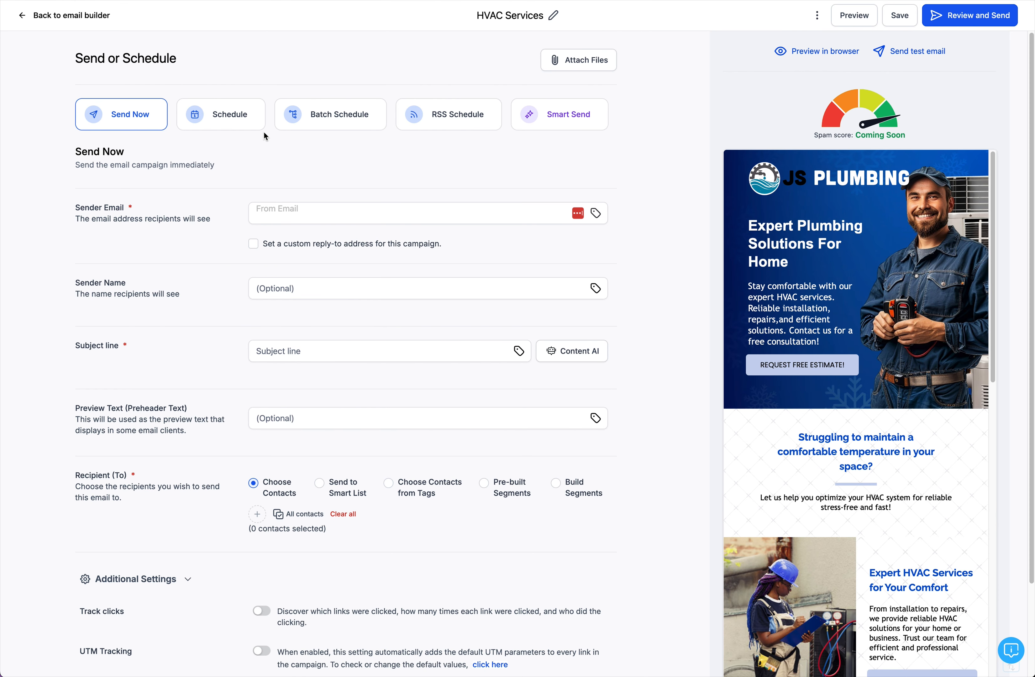
left_click(244, 119)
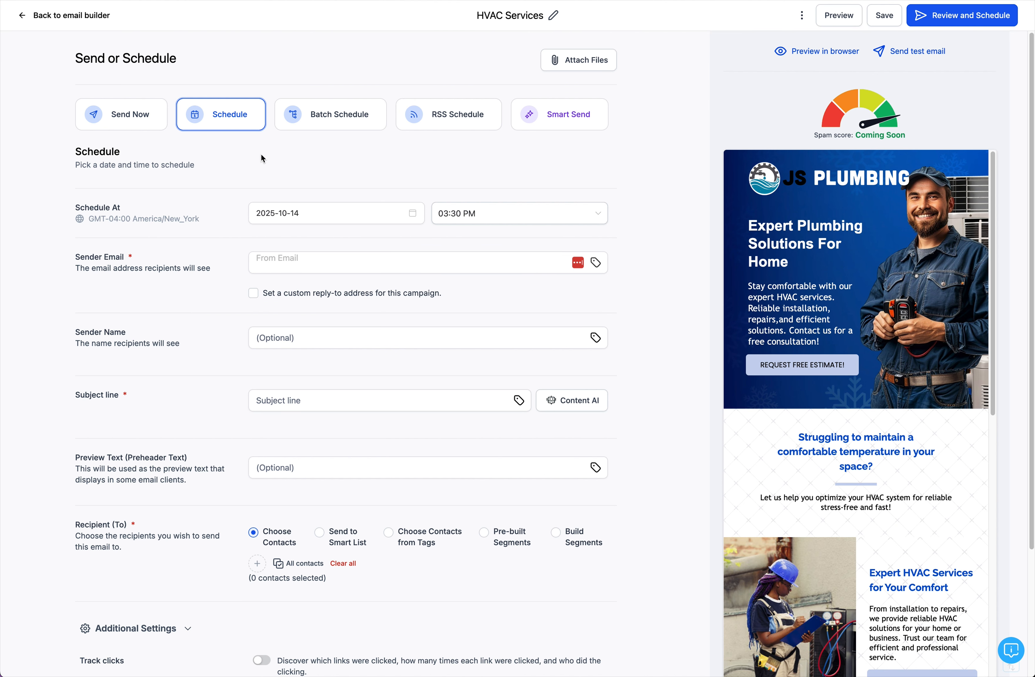
- Schedule the campaign for 2025-10-20 at 07:45 AM
scroll(1033, 92, "down", 2)
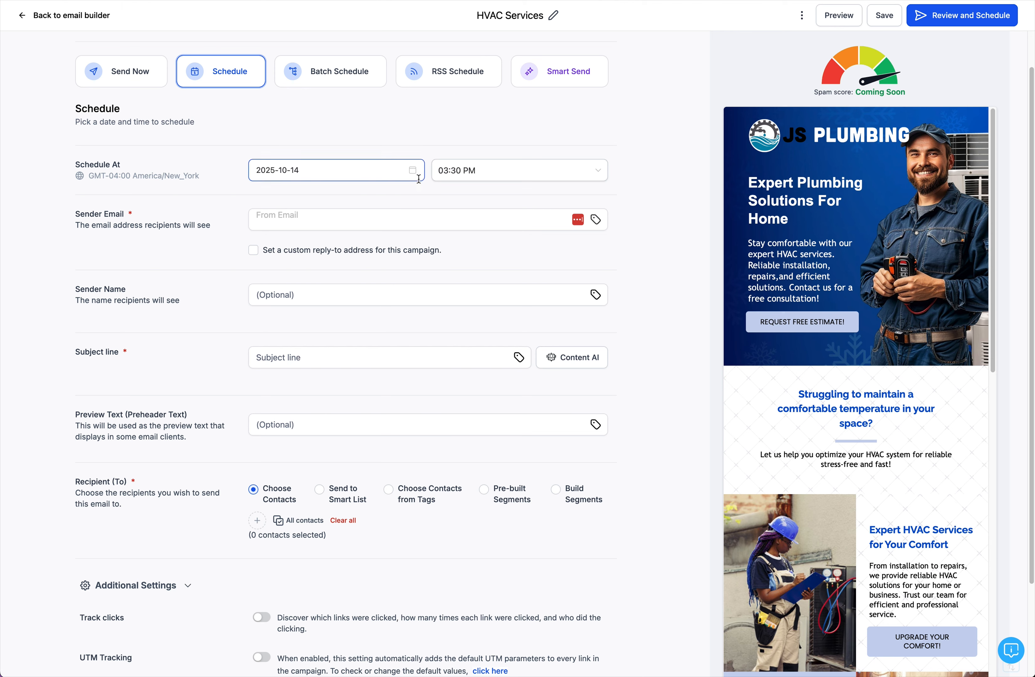
left_click(413, 171)
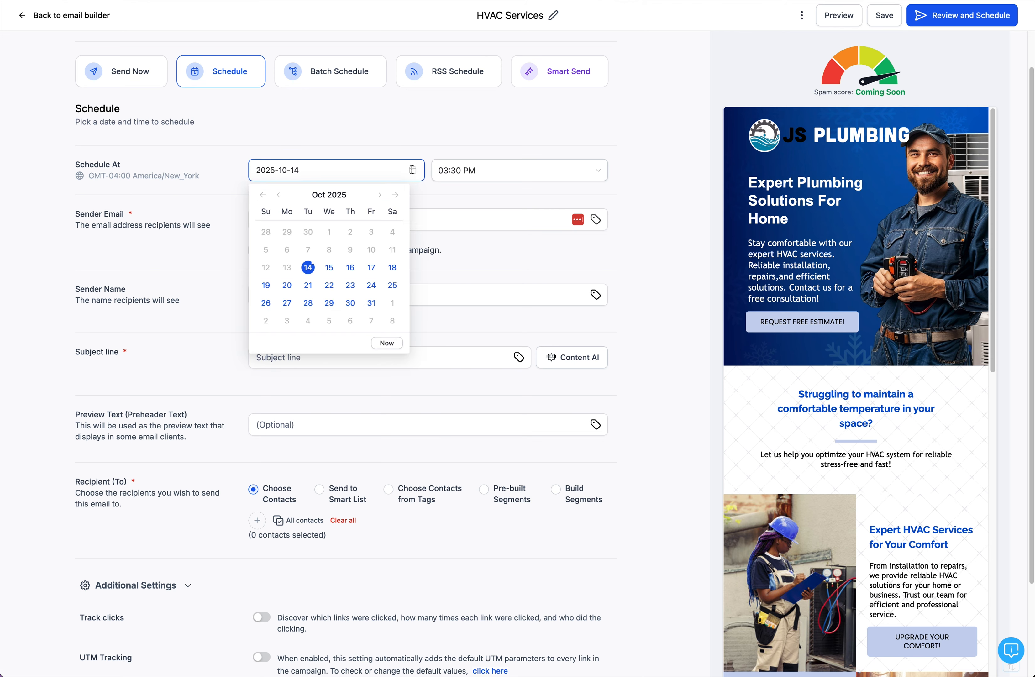
left_click(286, 285)
left_click(598, 170)
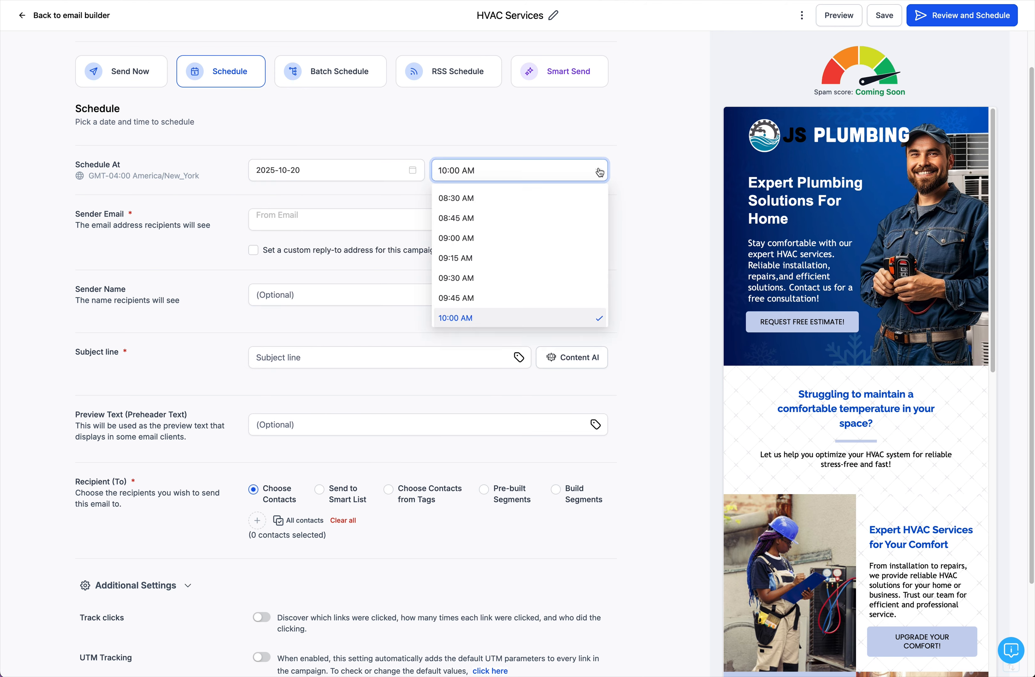
scroll(602, 277, "up", 3)
left_click(459, 215)
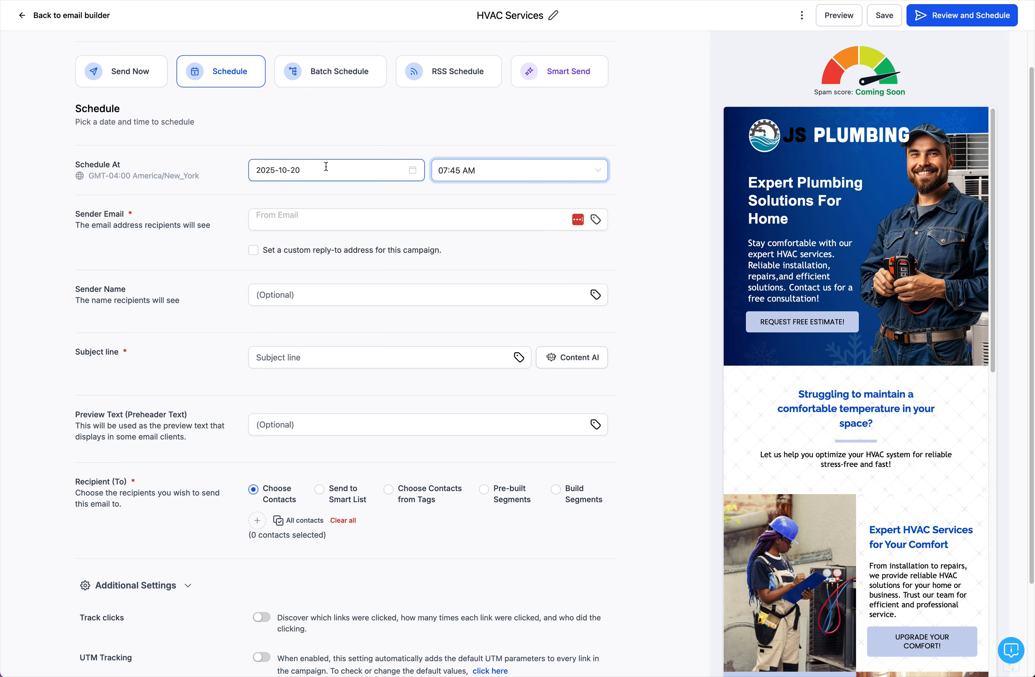
- Set the campaign's sender email and sender name to the User custom values Email and First Name
left_click(595, 219)
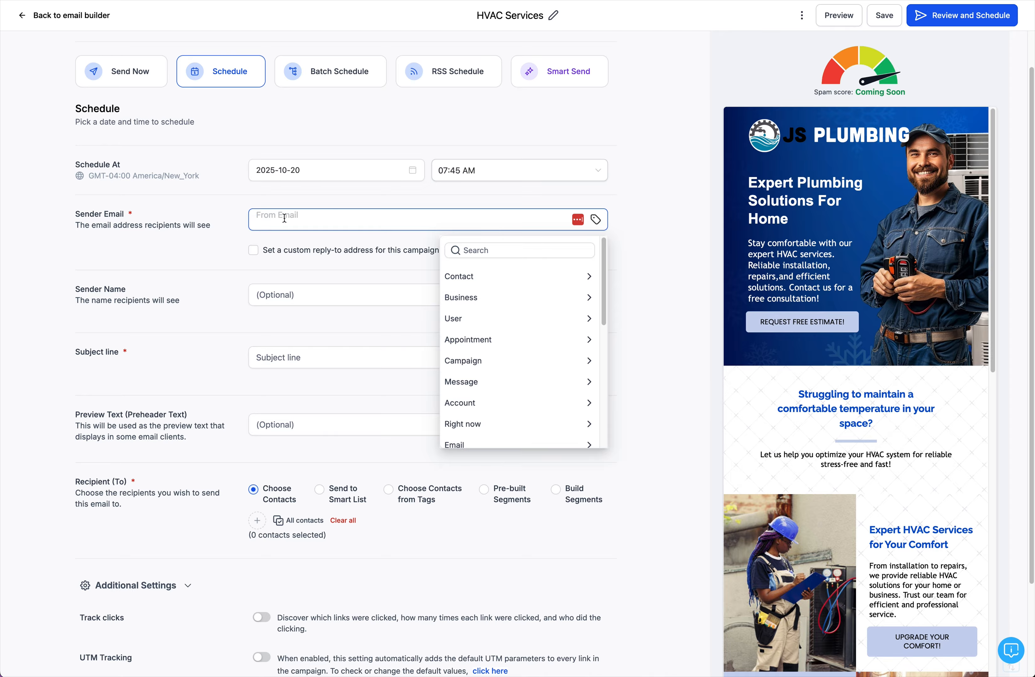
left_click(588, 321)
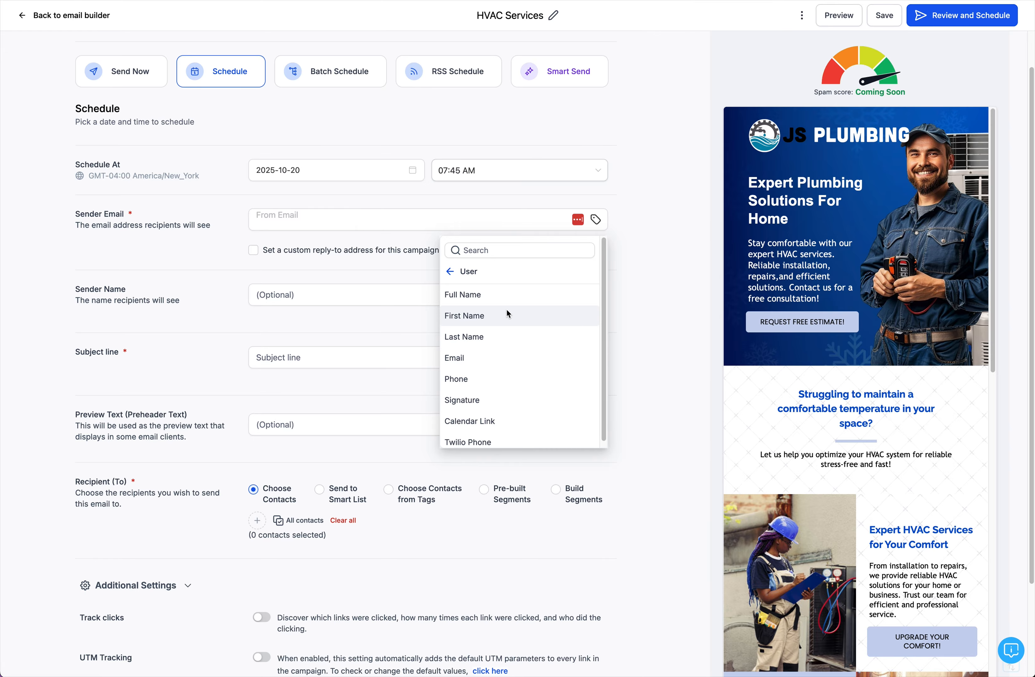
left_click(460, 358)
left_click(302, 218)
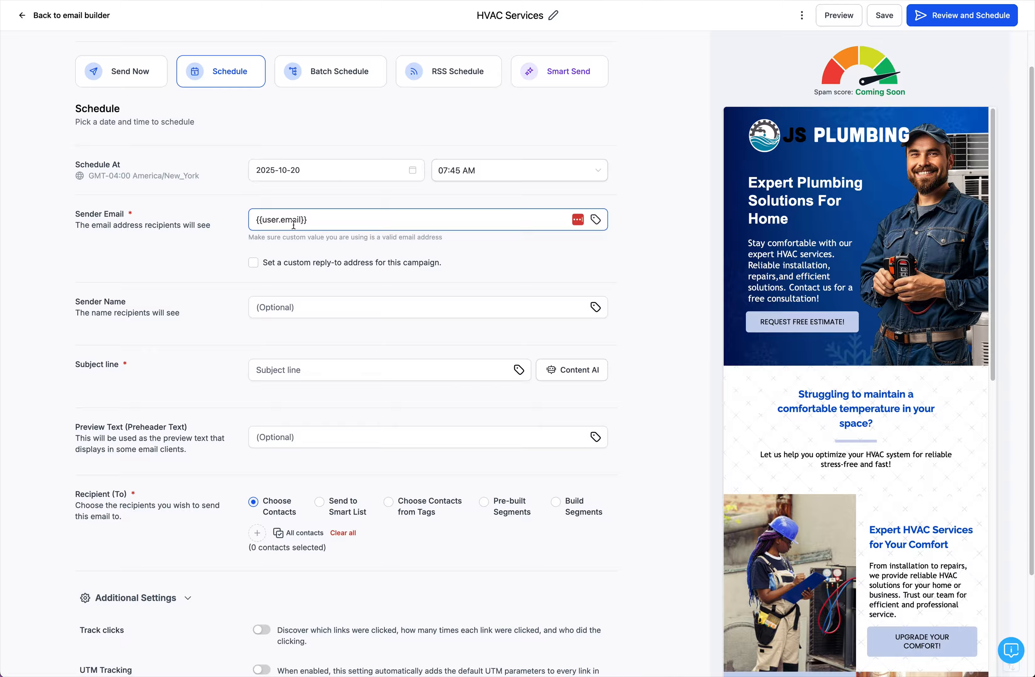
left_click(595, 308)
left_click(589, 406)
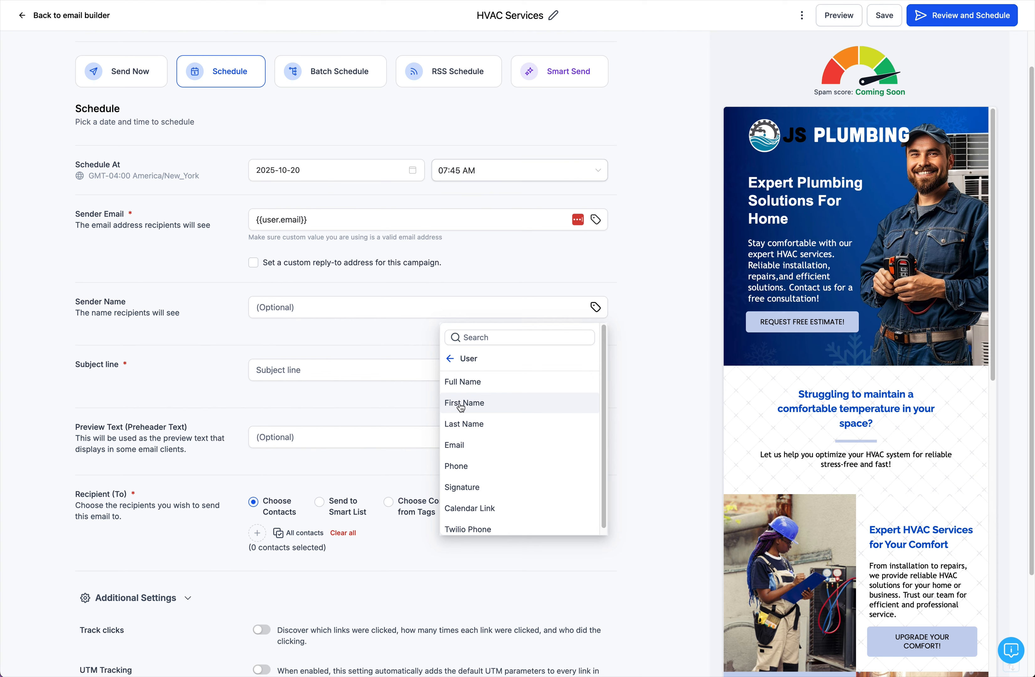
left_click(460, 403)
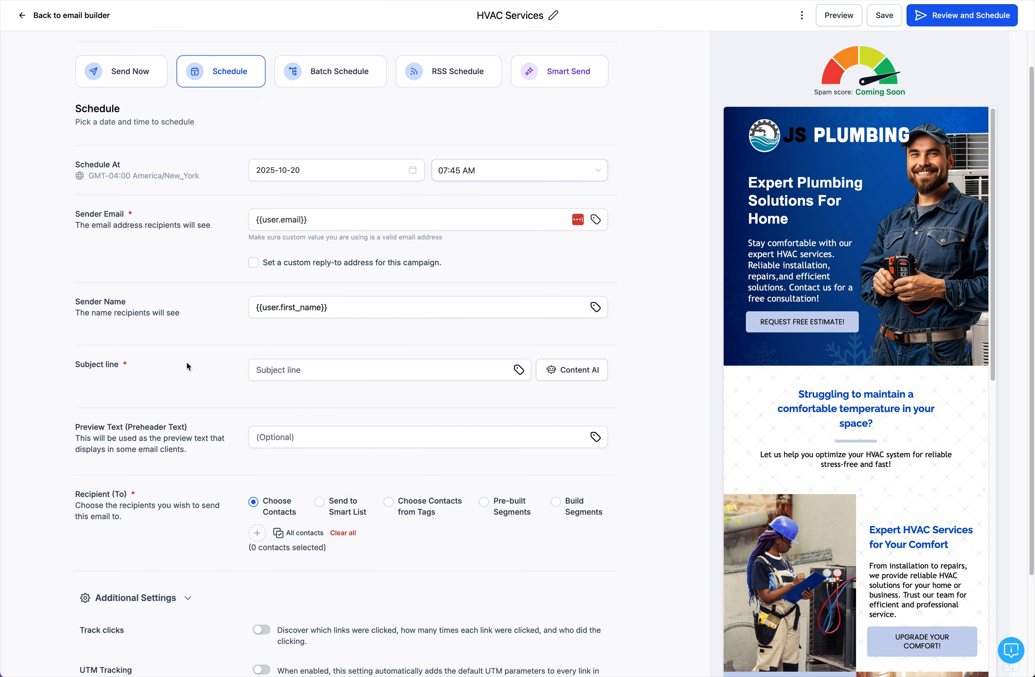
- Copy the campaign title "HVAC Services" into the subject line
left_click(294, 376)
left_click(296, 371)
key("Caps_Lock")
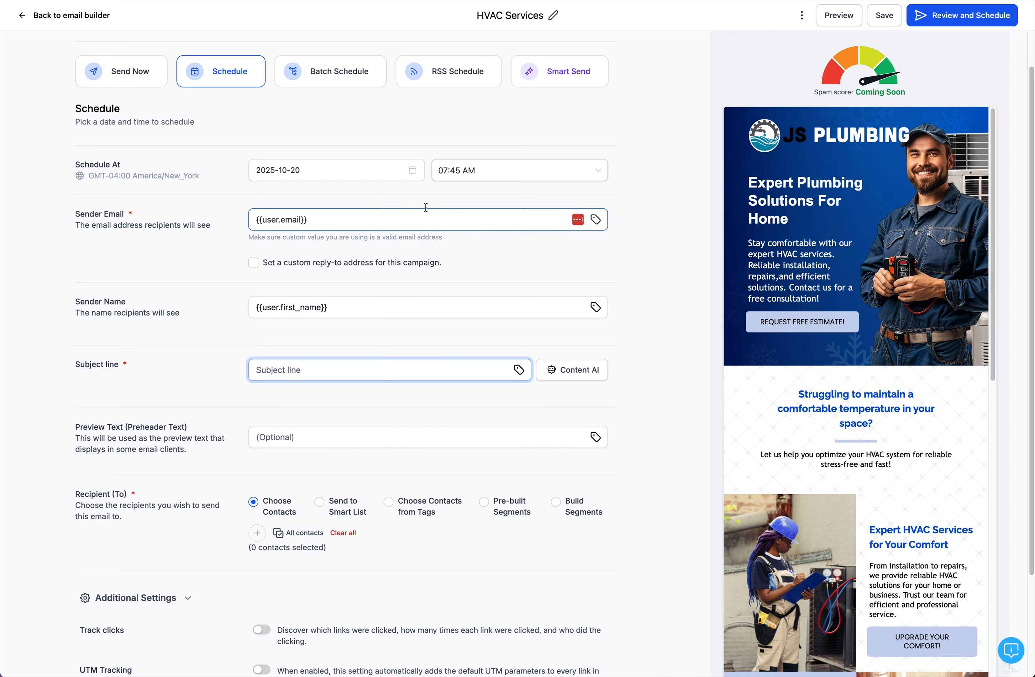
left_click(509, 16)
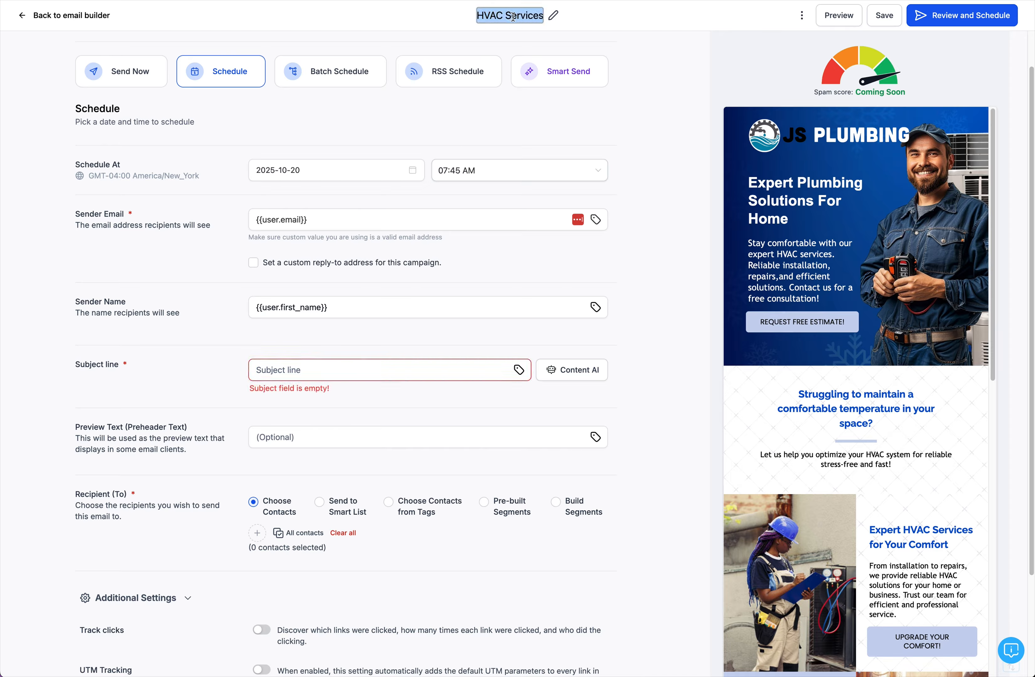
key("ctrl+c")
left_click(282, 373)
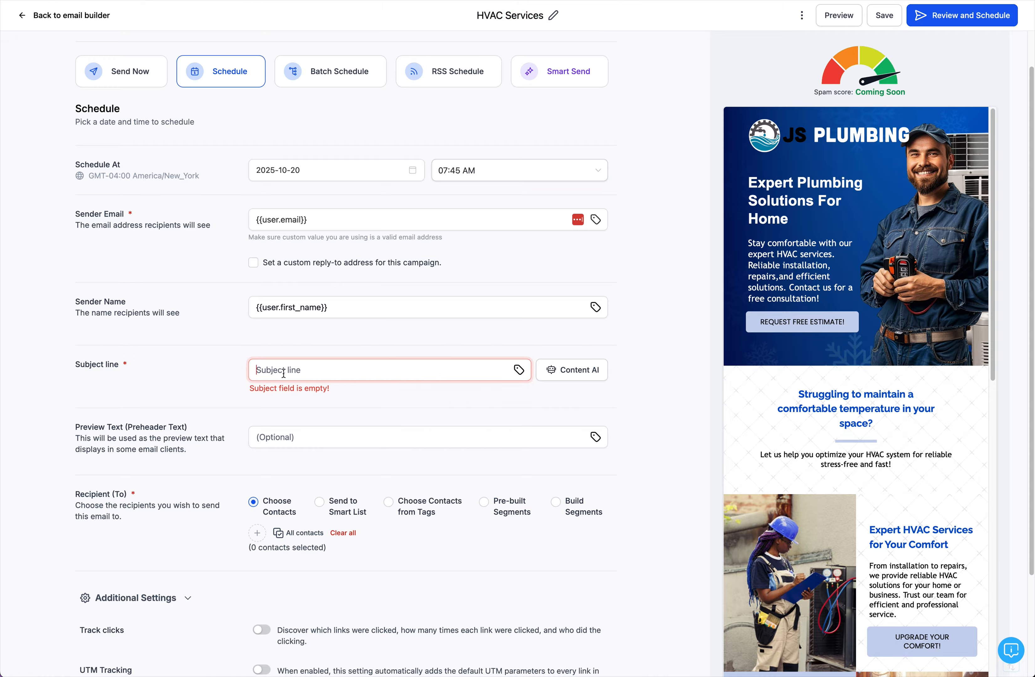
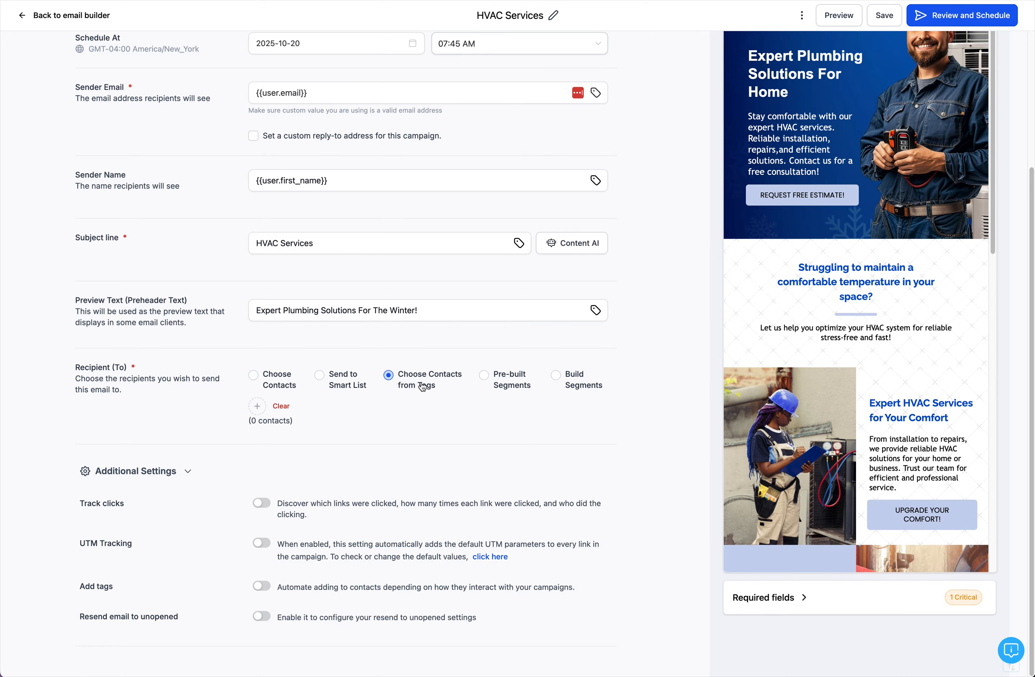
- Add the georgia conference 2025 and warm lead tags as the campaign's recipients
left_click(257, 407)
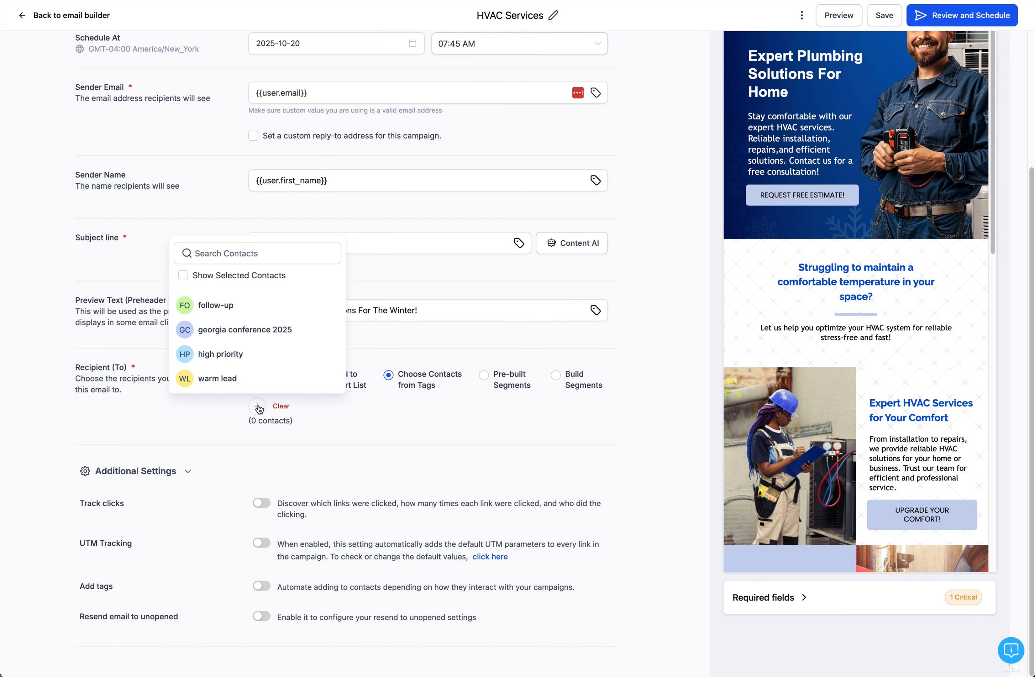
left_click(276, 335)
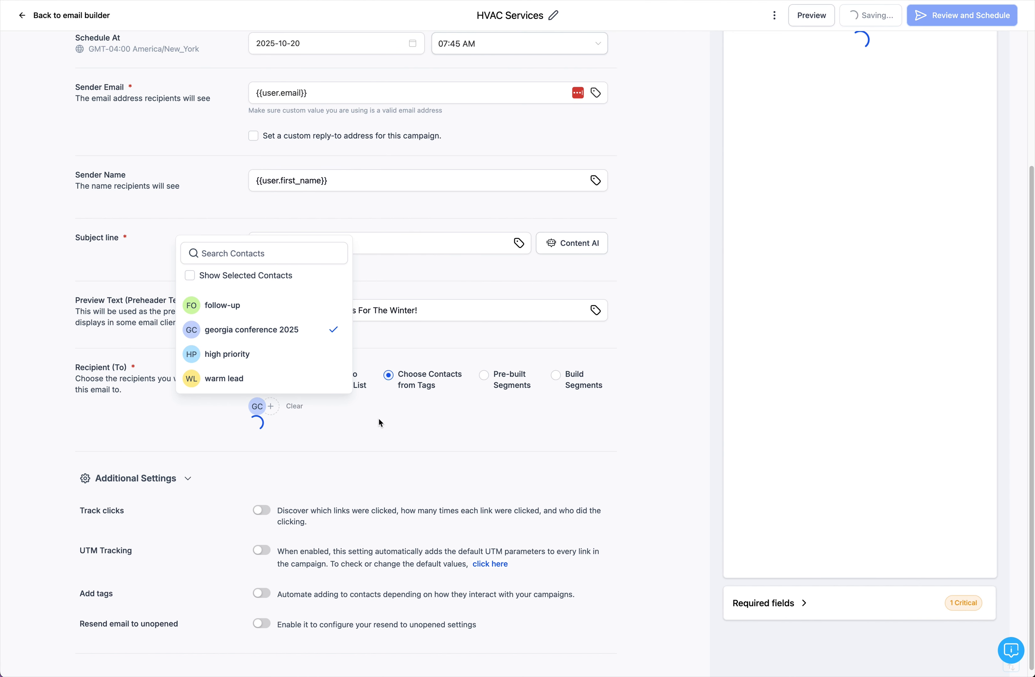
left_click(635, 435)
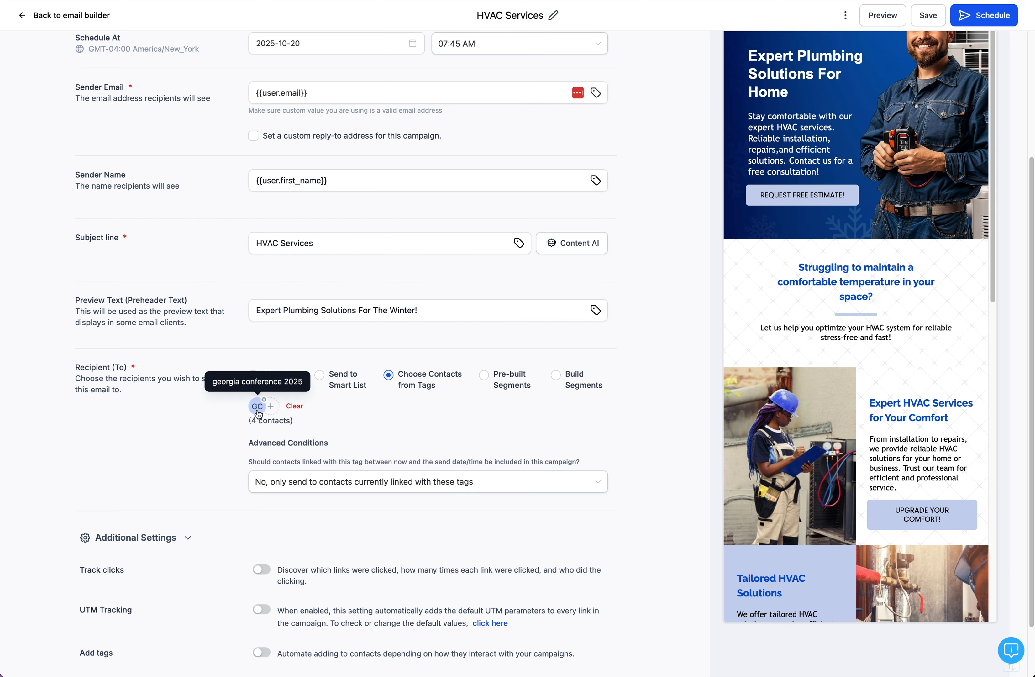
scroll(1016, 308, "down", 3)
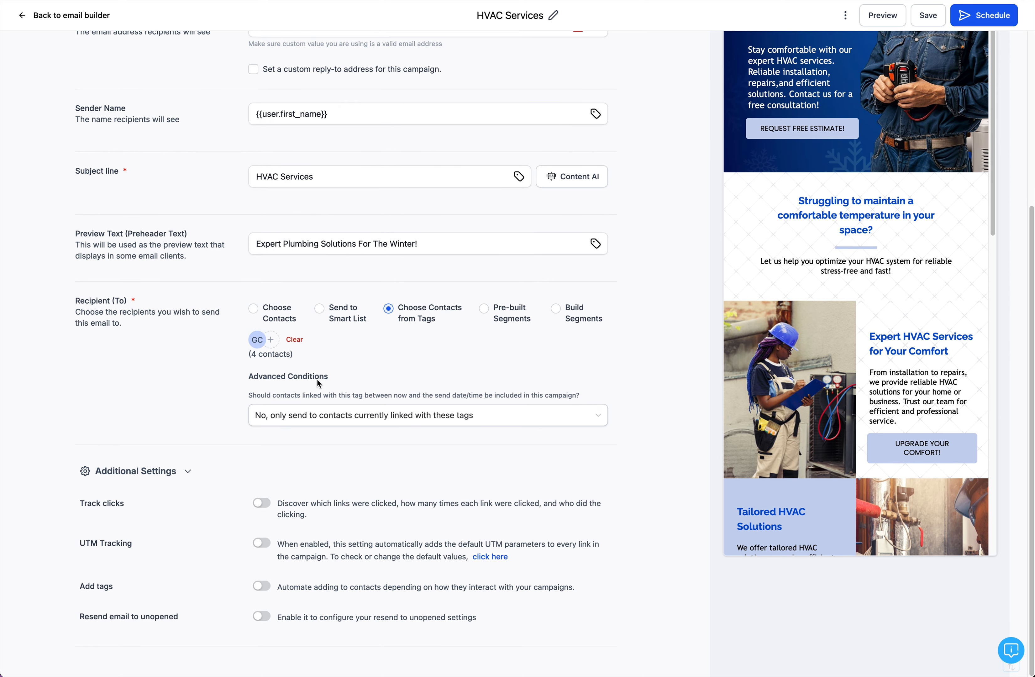
left_click(271, 339)
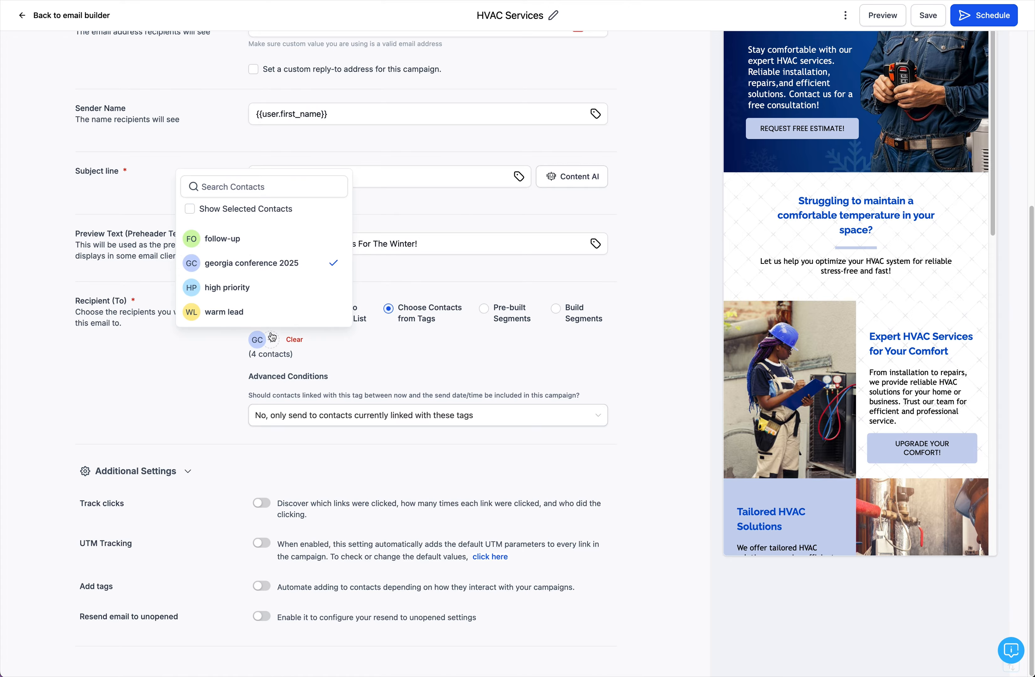
left_click(232, 311)
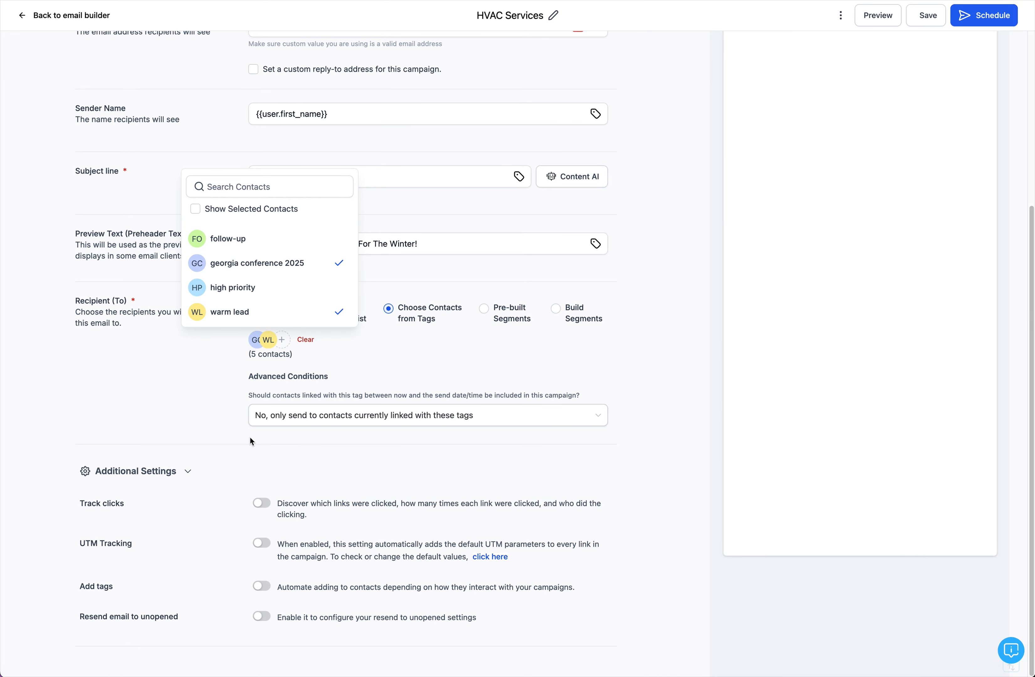
left_click(154, 381)
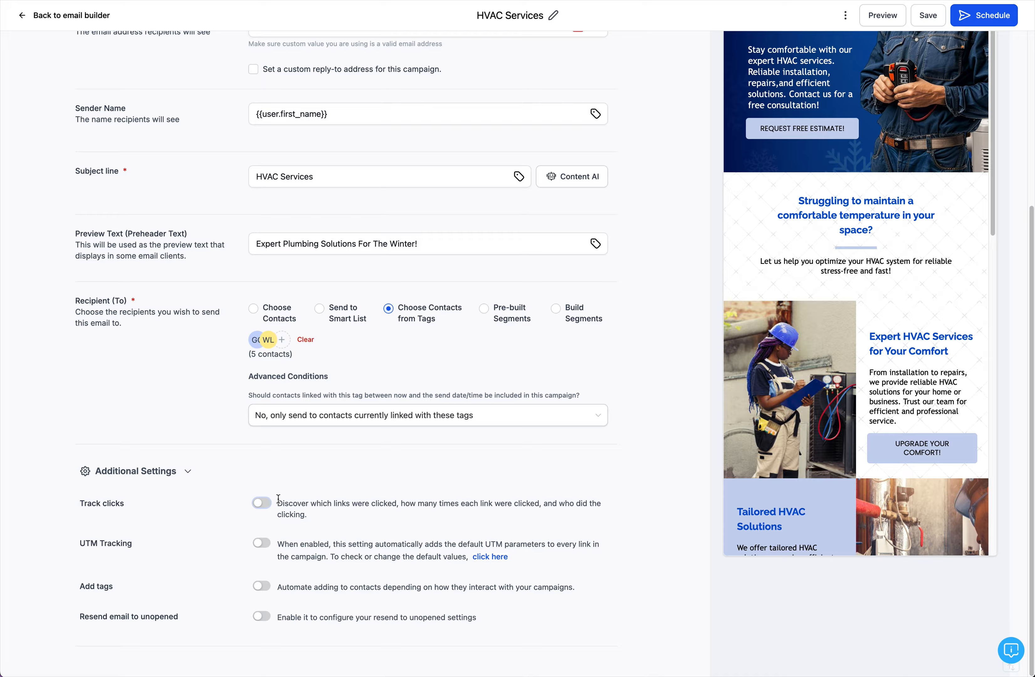
- Turn on Track clicks and Resend email to unopened for the campaign, leaving UTM Tracking and Add tags off
left_click(262, 505)
left_click(267, 545)
left_click(260, 545)
left_click(260, 591)
left_click(261, 616)
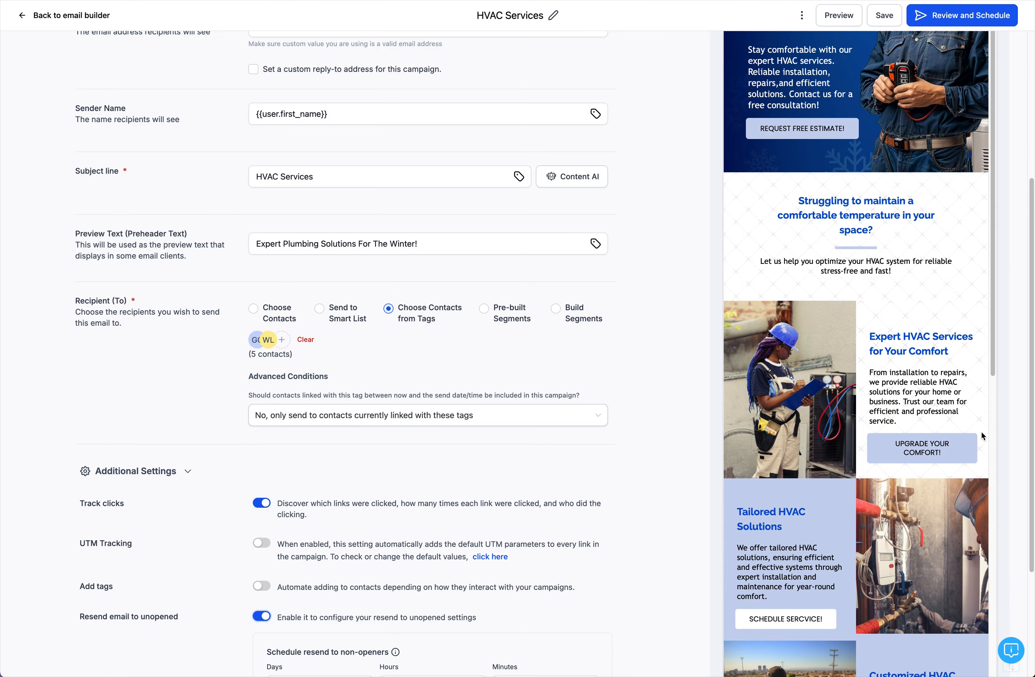
- Set the days value of the resend schedule for non-openers to 2
left_click_drag(1031, 405, 1019, 522)
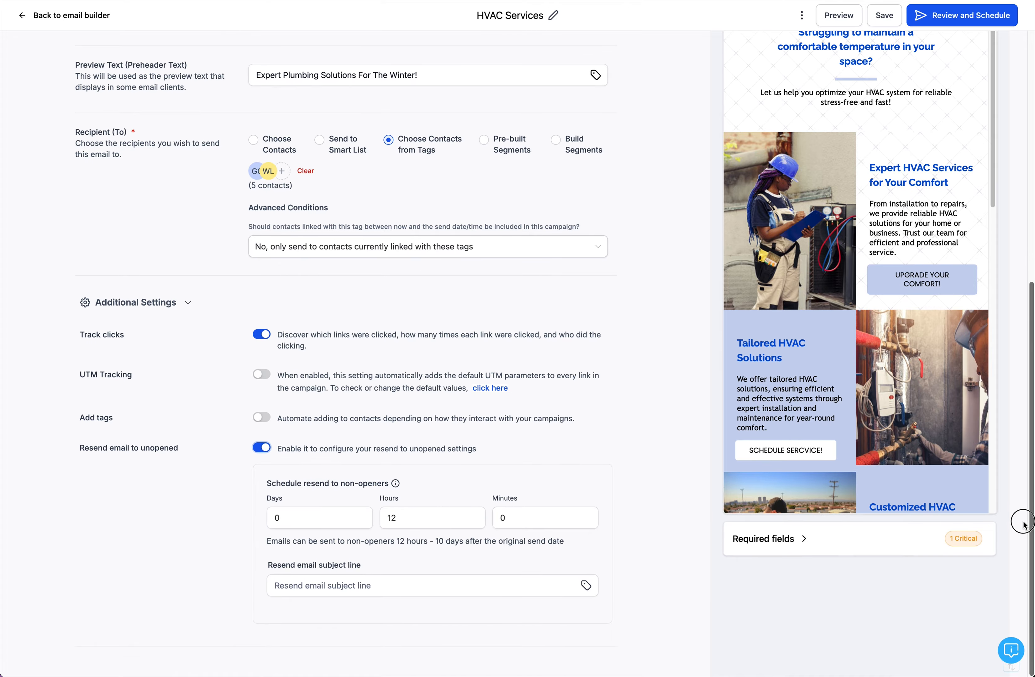
left_click(403, 519)
left_click(256, 532)
left_click_drag(286, 518, 258, 516)
type("2")
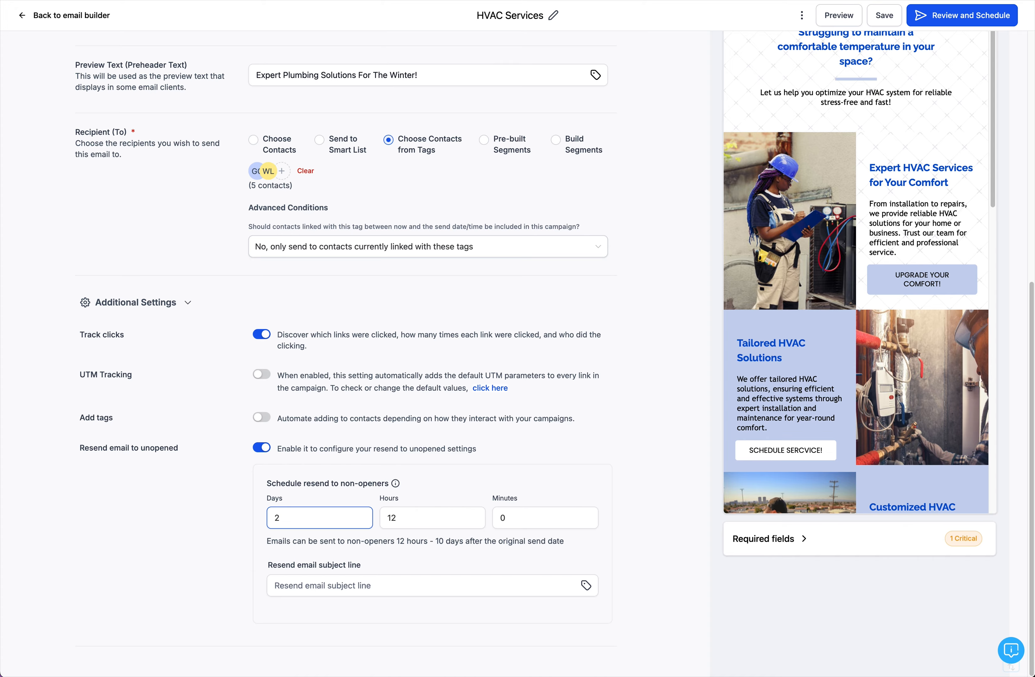
left_click(467, 523)
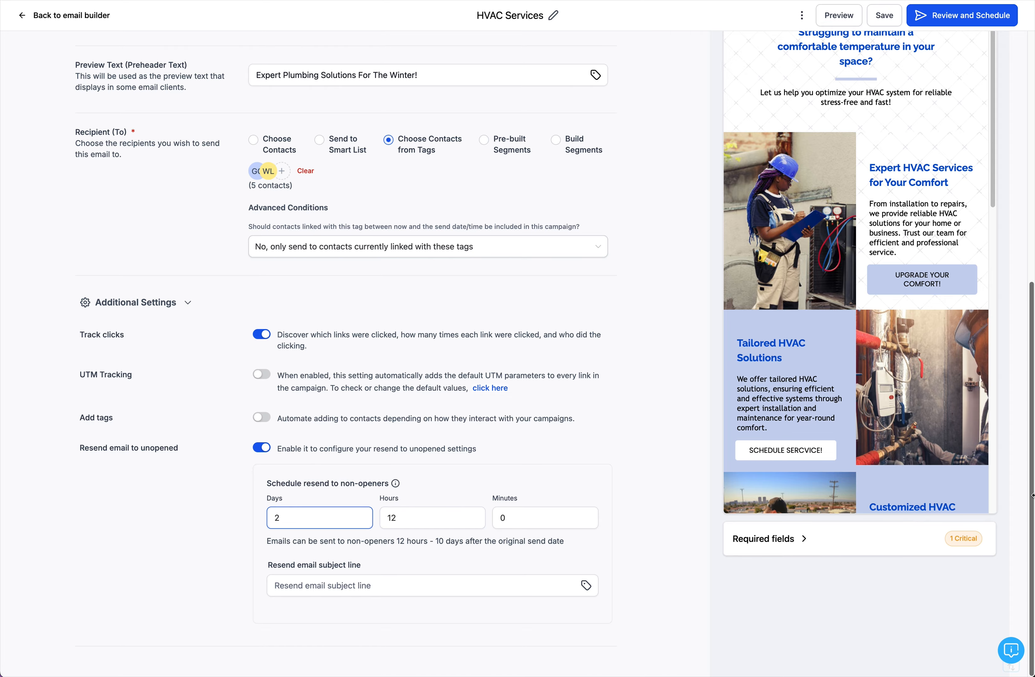
- Set the resend schedule for non-openers to 3 days and 5 hours
left_click_drag(1023, 492, 985, 586)
left_click_drag(298, 524, 265, 513)
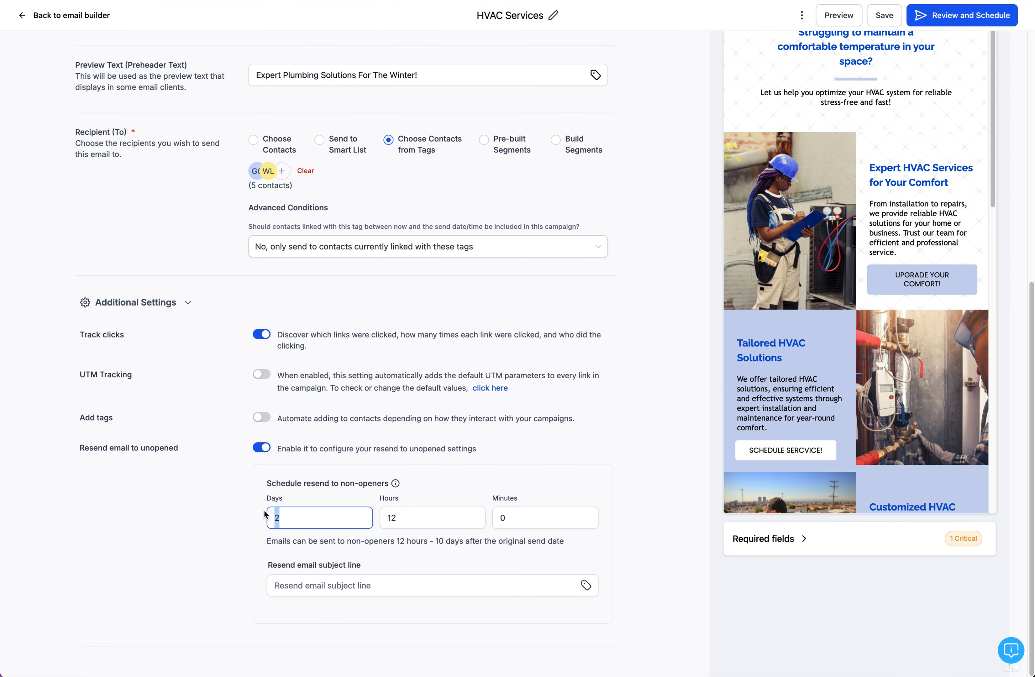
type("3")
left_click_drag(401, 520, 374, 518)
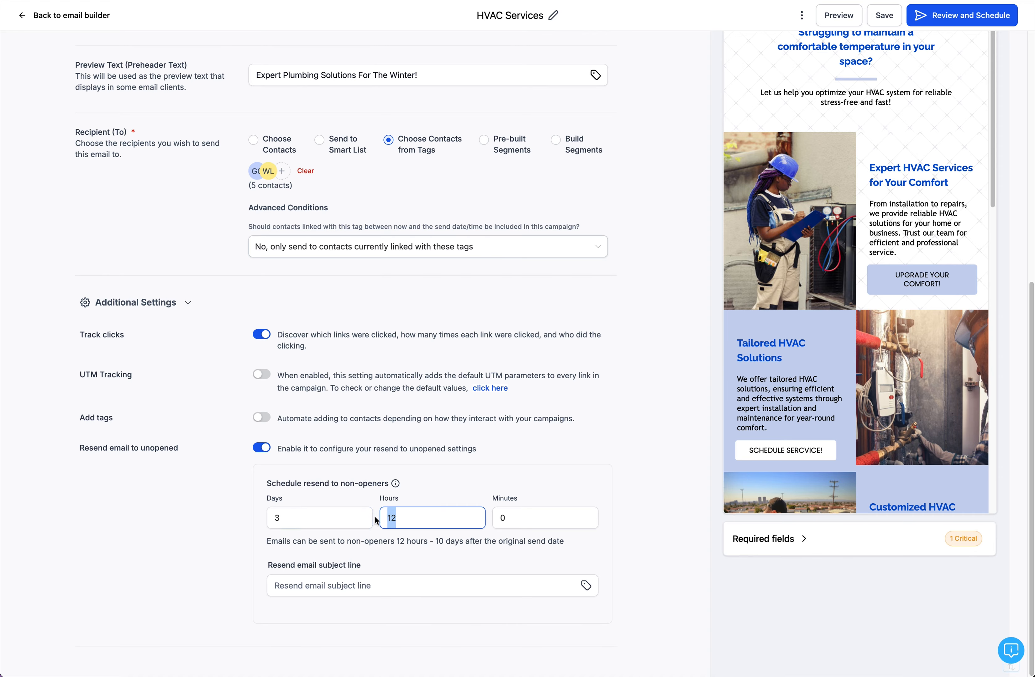
type("0")
double_click(388, 519)
type("5")
left_click(627, 547)
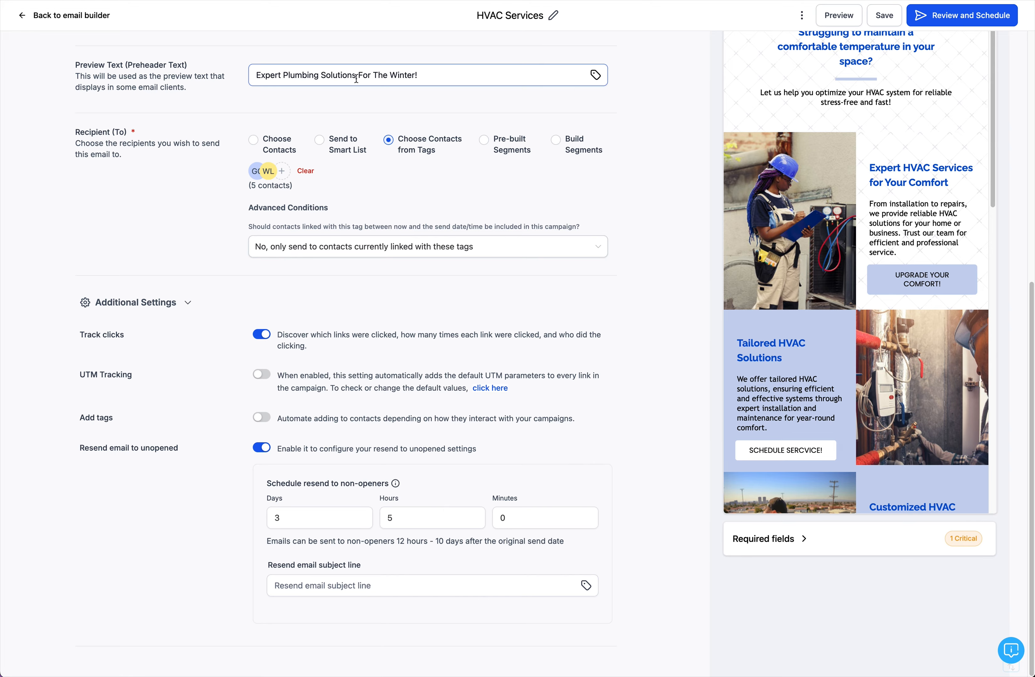
- Fill in the resend email subject line as "RE: HVAC Services for the Winter", reusing the text of the main subject line
left_click_drag(1030, 299, 1030, 255)
triple_click(284, 79)
key("ctrl+c")
left_click(313, 582)
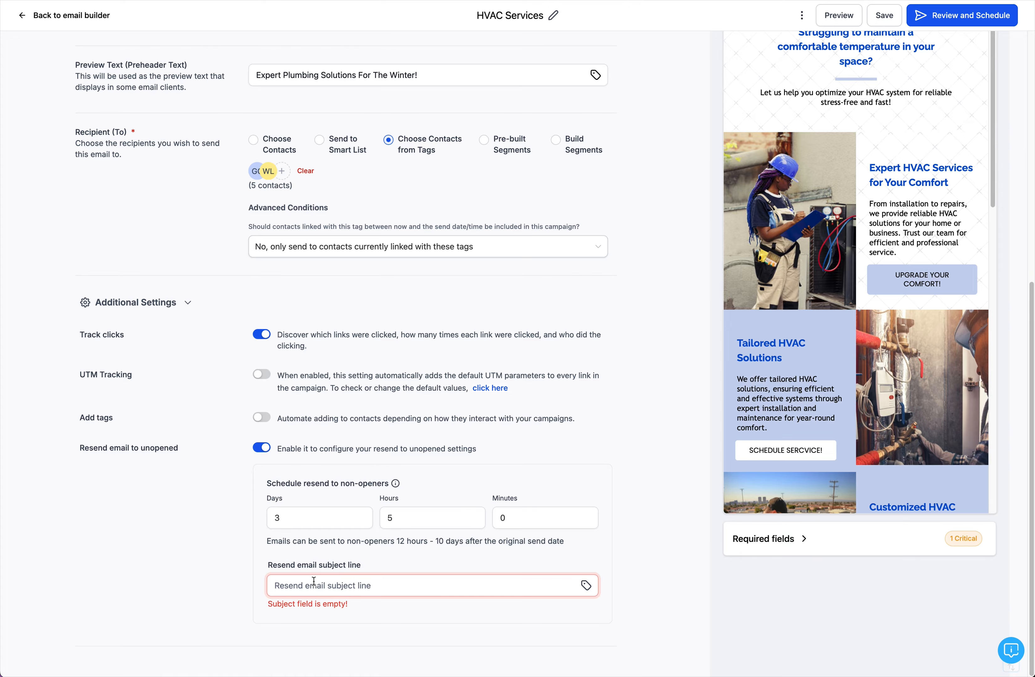
type("RE:")
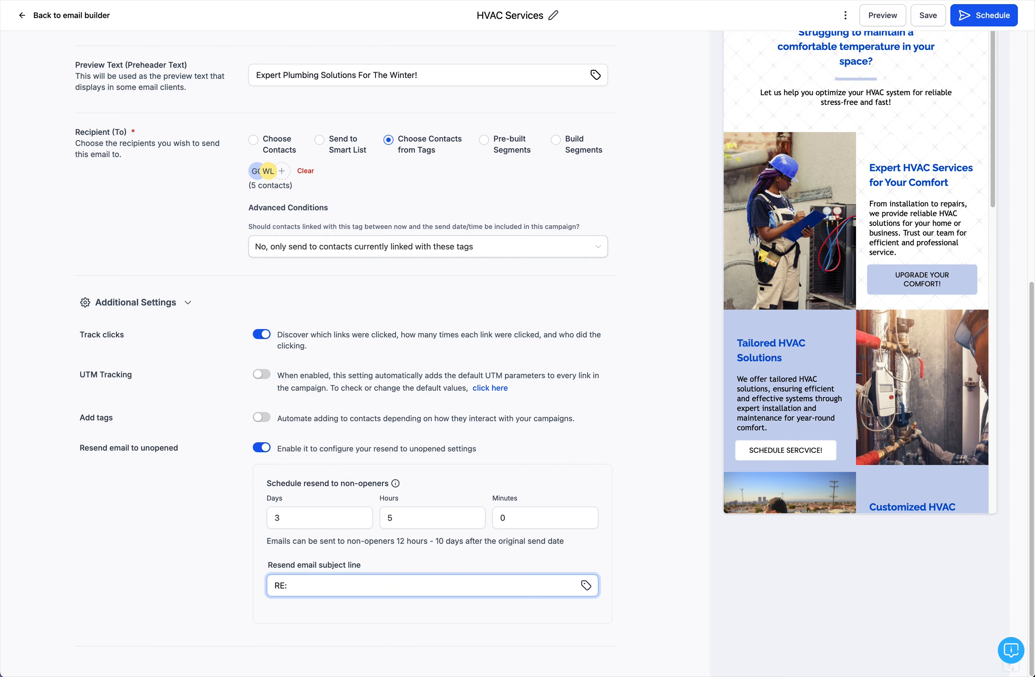
key("ctrl+v")
type("for the Winter")
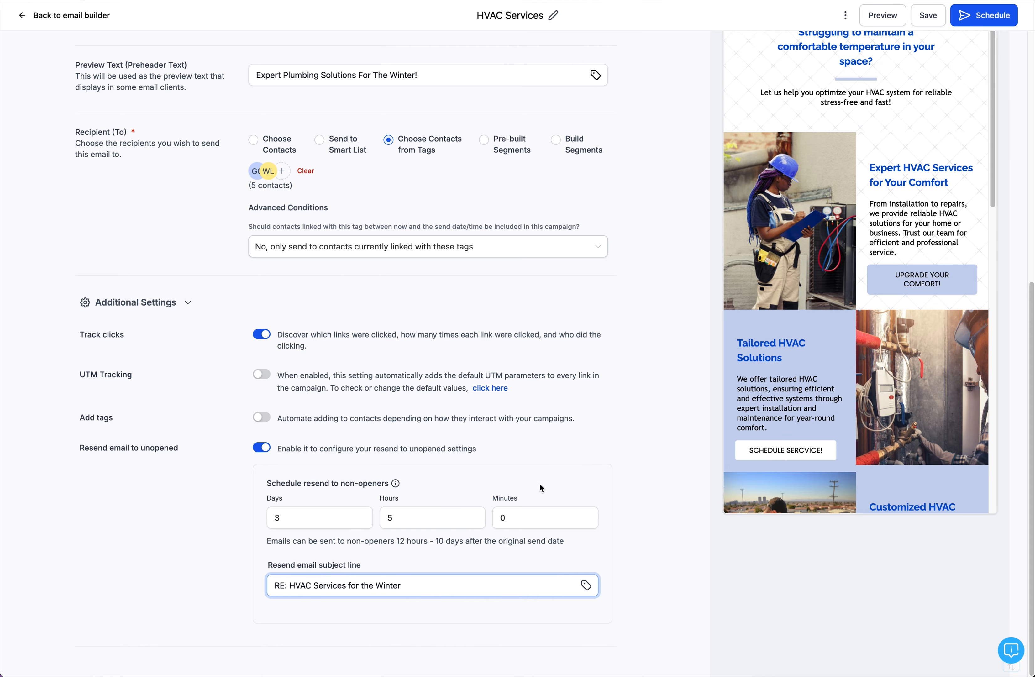
- Replace "HVAC" with "Plumbing" in both the resend email subject line and the main subject line
double_click(301, 75)
key("ctrl+c")
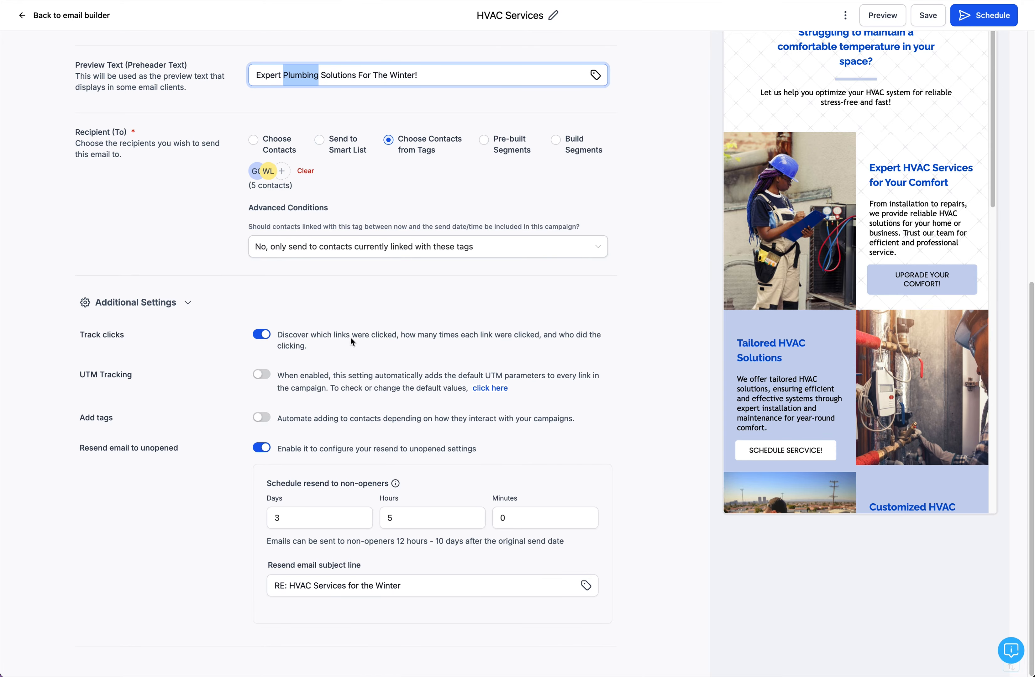
double_click(302, 586)
key("ctrl+v")
left_click_drag(1022, 446, 1022, 294)
left_click(271, 231)
double_click(270, 232)
key("ctrl+v")
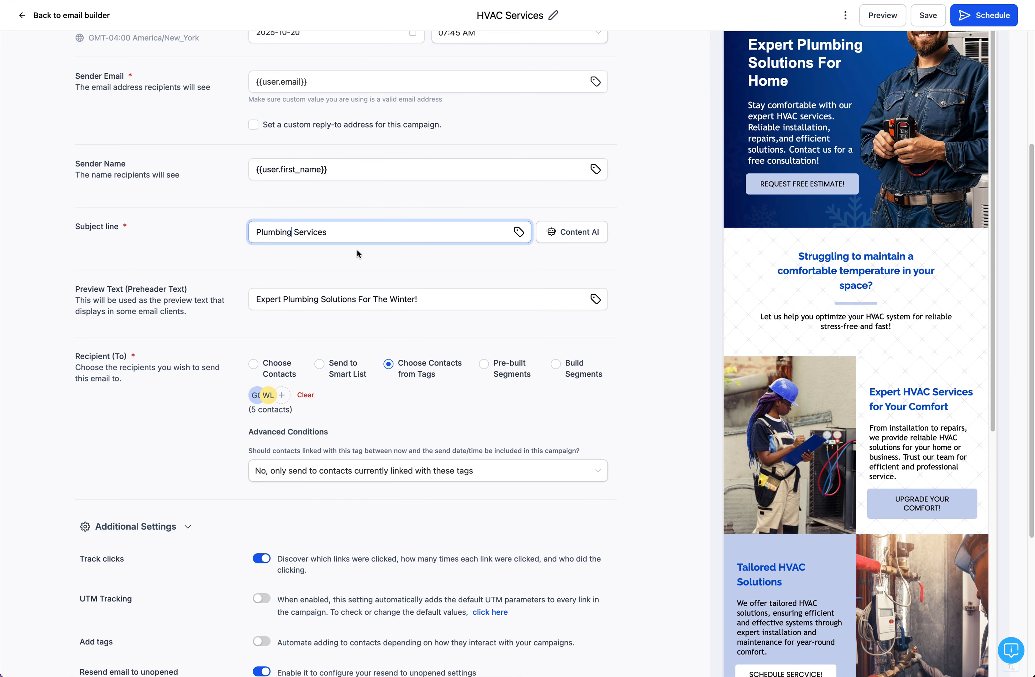
- Rename the campaign title to "Plumbing Services"
left_click_drag(1028, 160, 1011, 60)
double_click(489, 15)
key("ctrl+v")
left_click(658, 85)
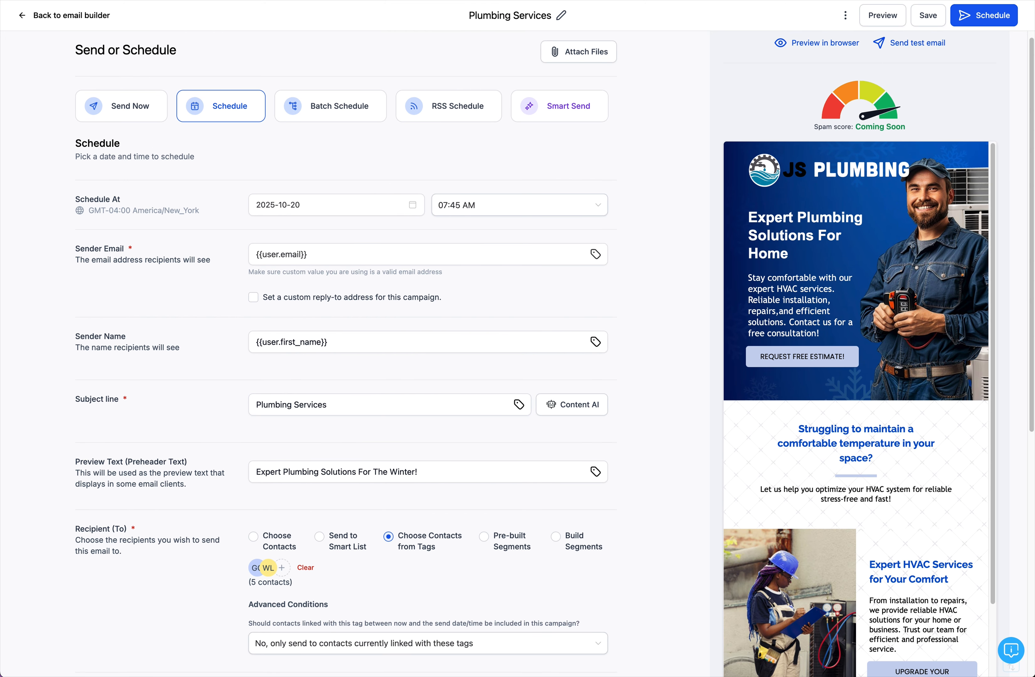
- Review the campaign settings and submit the Plumbing Services campaign for scheduling
scroll(554, 535, "down", 9)
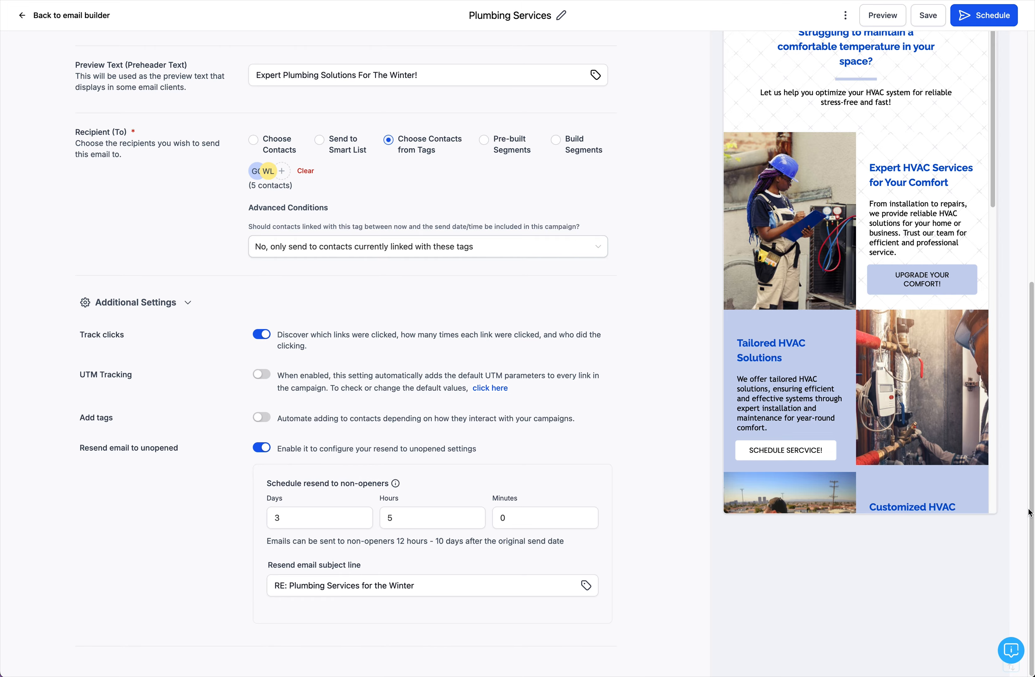
scroll(1027, 462, "up", 9)
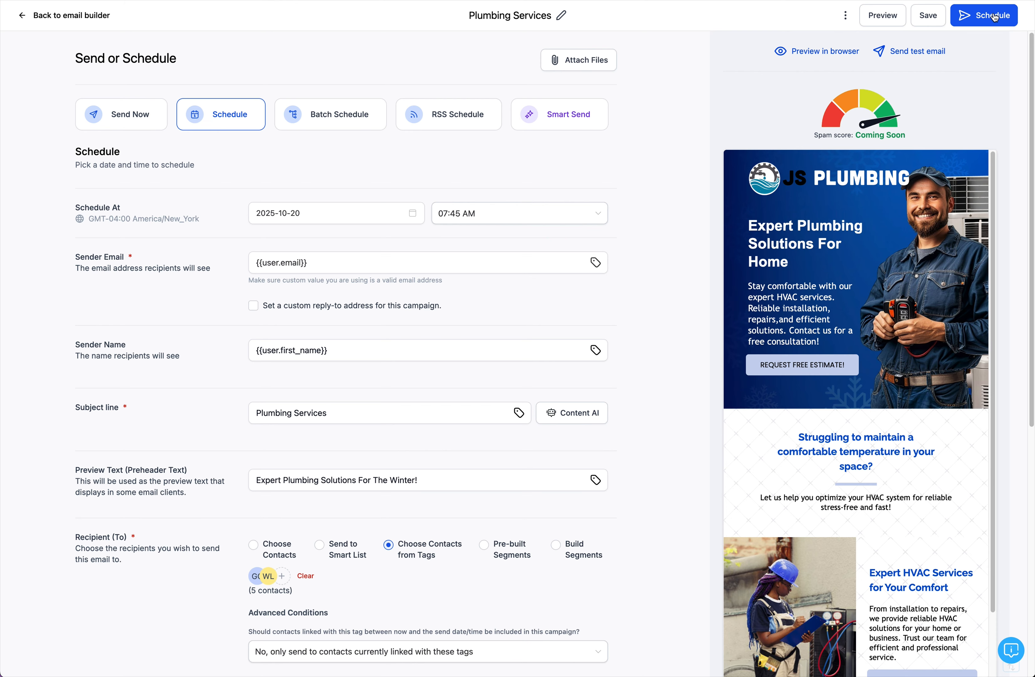
left_click(994, 17)
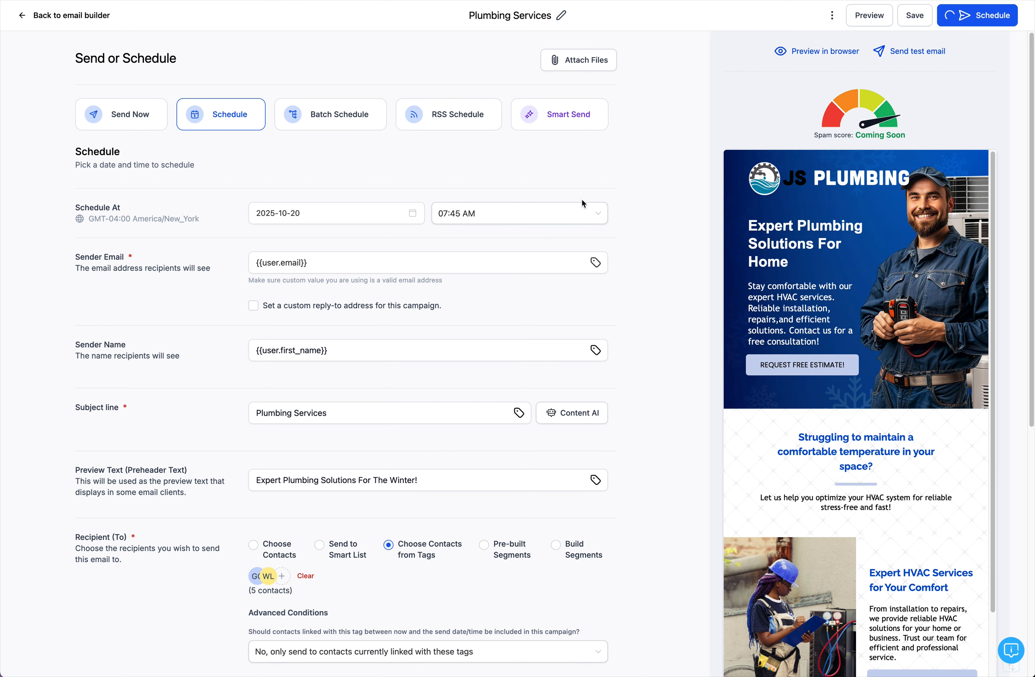